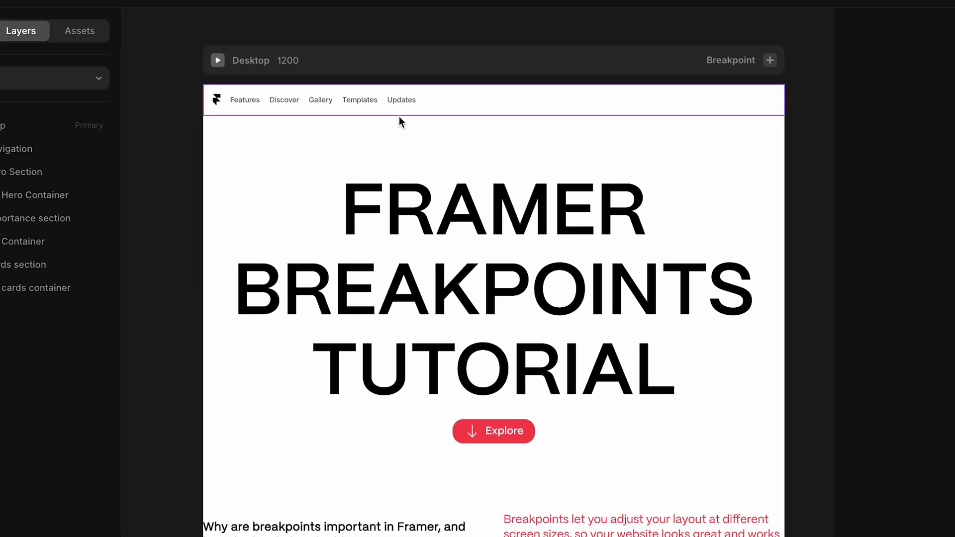
# Step: Preview the desktop layout and resize it to test different page widths
pyautogui.scroll(-10, 408, 177)
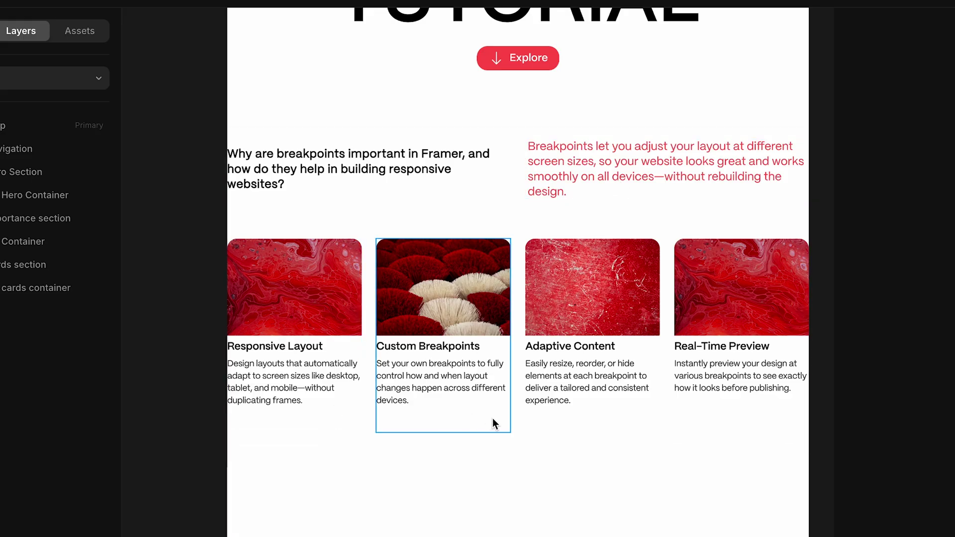
pyautogui.scroll(7, 736, 409)
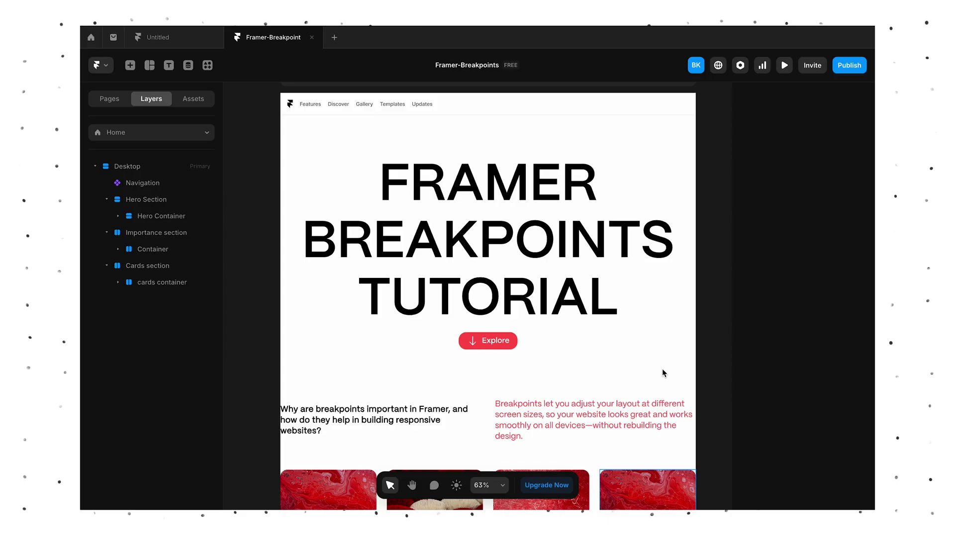
pyautogui.scroll(2, 663, 373)
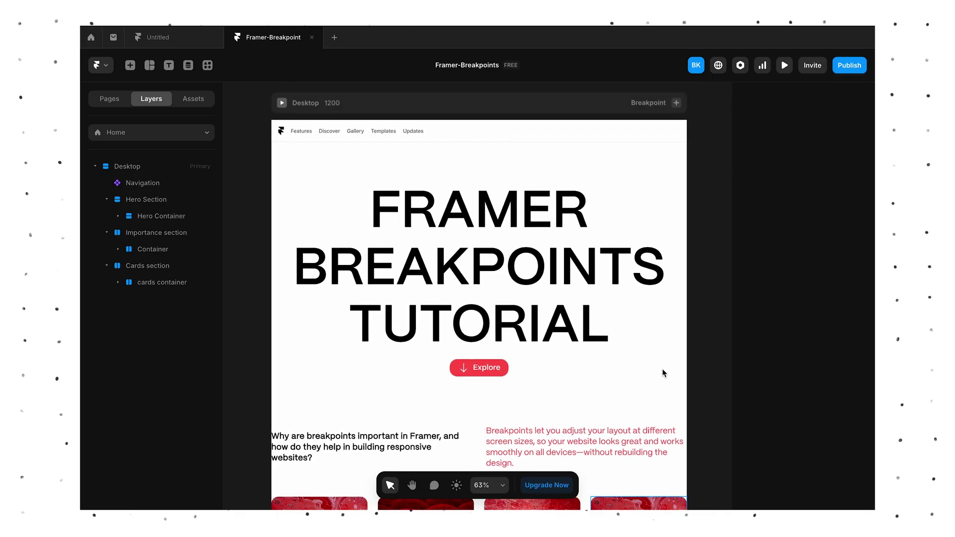
pyautogui.click(281, 102)
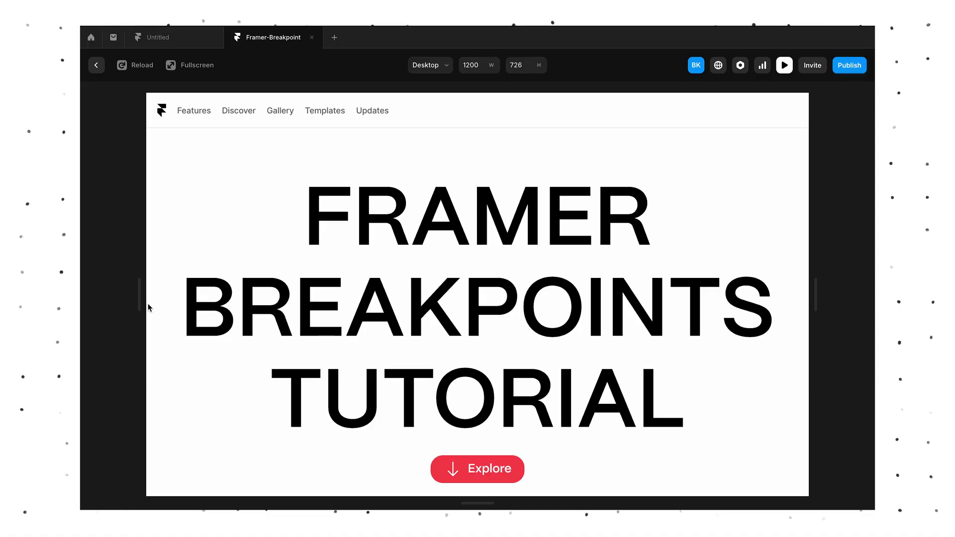
pyautogui.moveTo(142, 300); pyautogui.dragTo(83, 295)
pyautogui.scroll(-5, 207, 357)
pyautogui.click(95, 67)
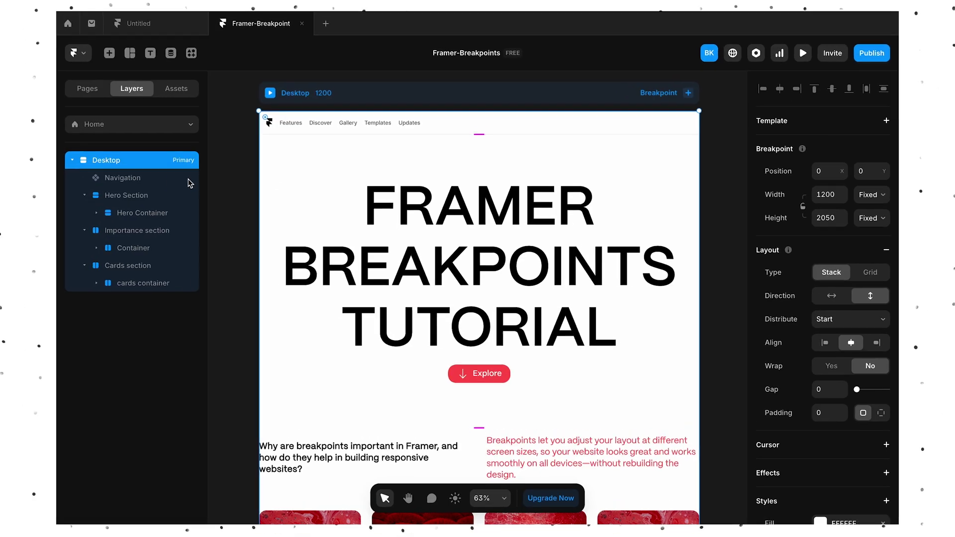
# Step: Set the Navigation and Hero Container widths from Fixed to Fill
pyautogui.click(171, 182)
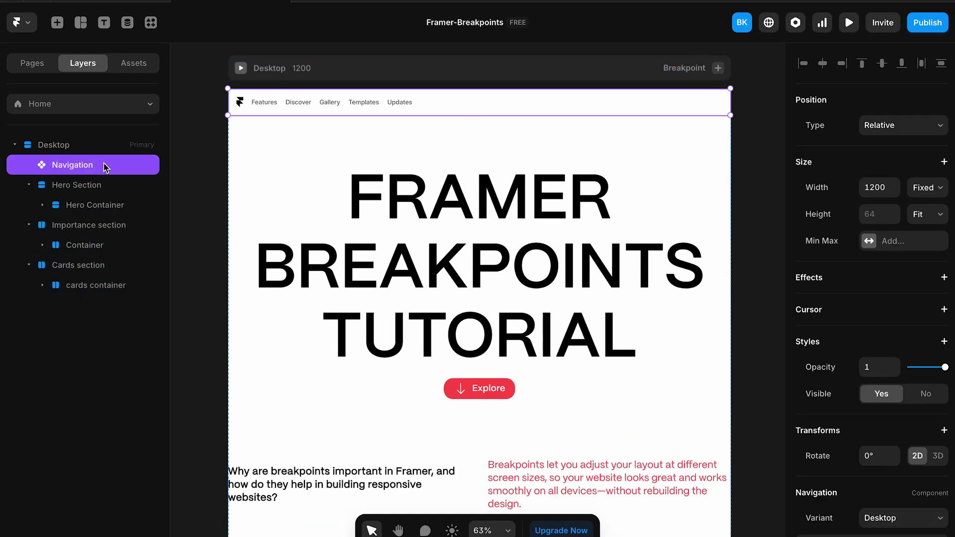
pyautogui.click(927, 193)
pyautogui.click(921, 215)
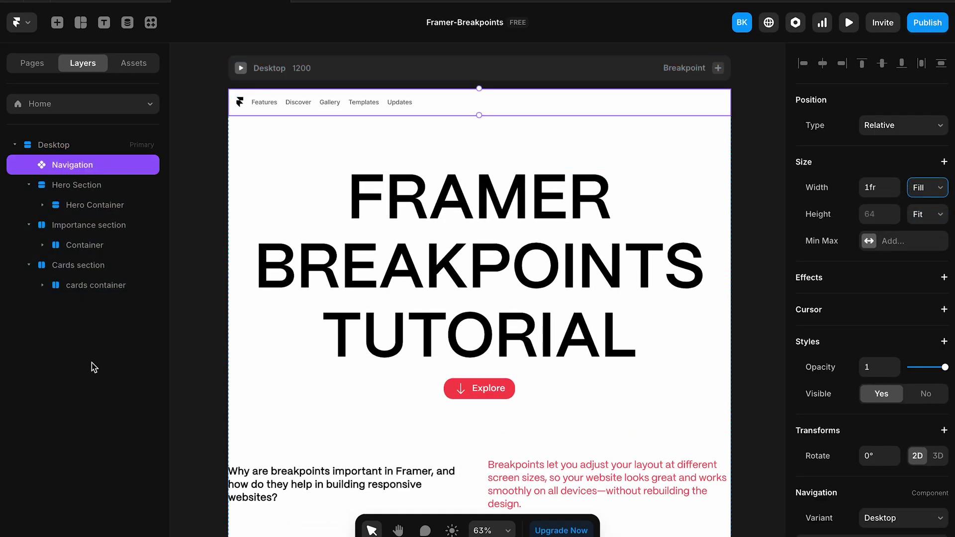
pyautogui.click(82, 205)
pyautogui.click(928, 220)
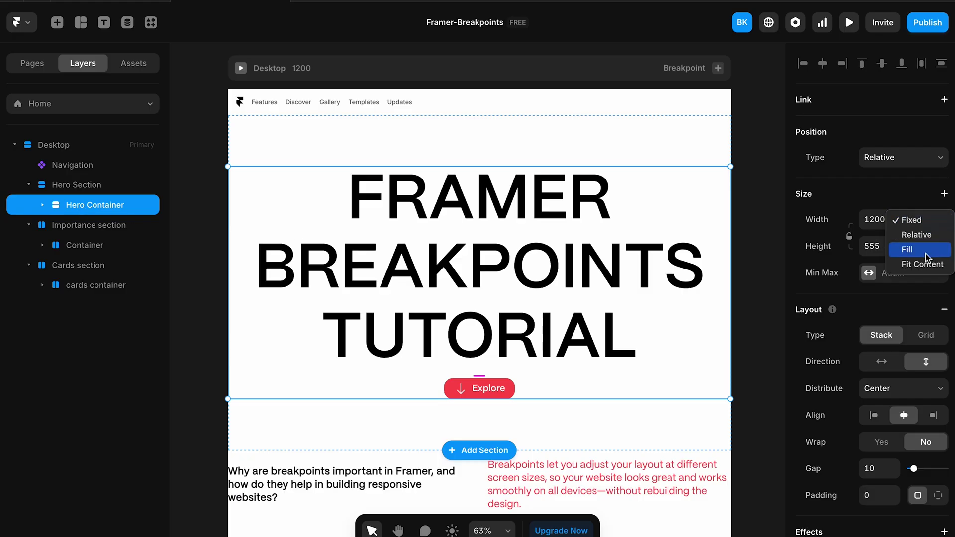
pyautogui.click(904, 249)
# Step: Set the importance Container and cards container widths to Fill, then deselect everything
pyautogui.click(74, 244)
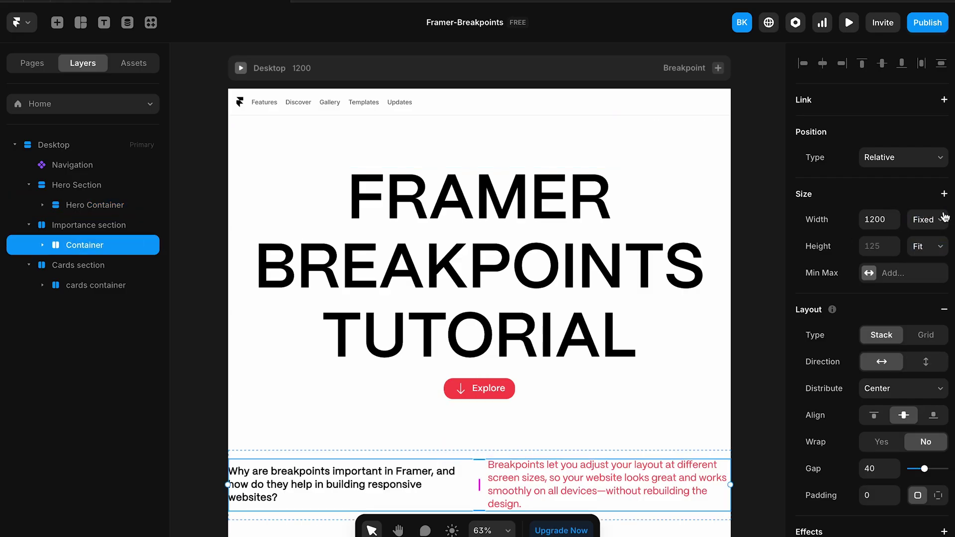
pyautogui.click(928, 219)
pyautogui.click(908, 249)
pyautogui.click(120, 288)
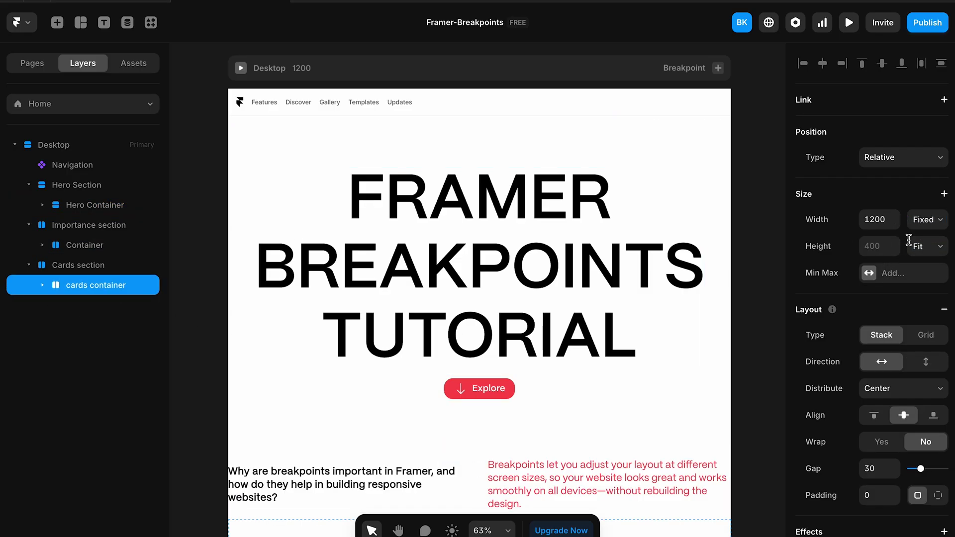
pyautogui.click(928, 219)
pyautogui.click(908, 249)
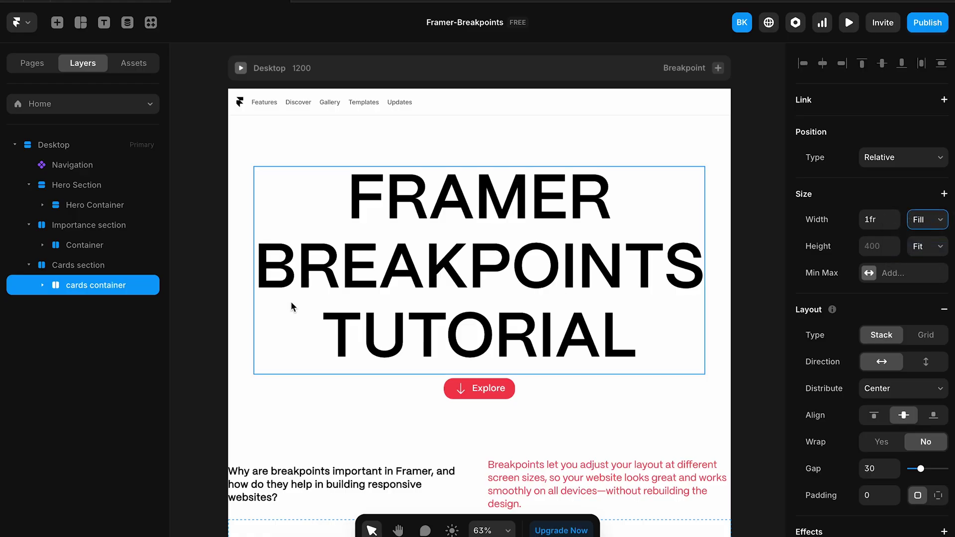
pyautogui.click(189, 212)
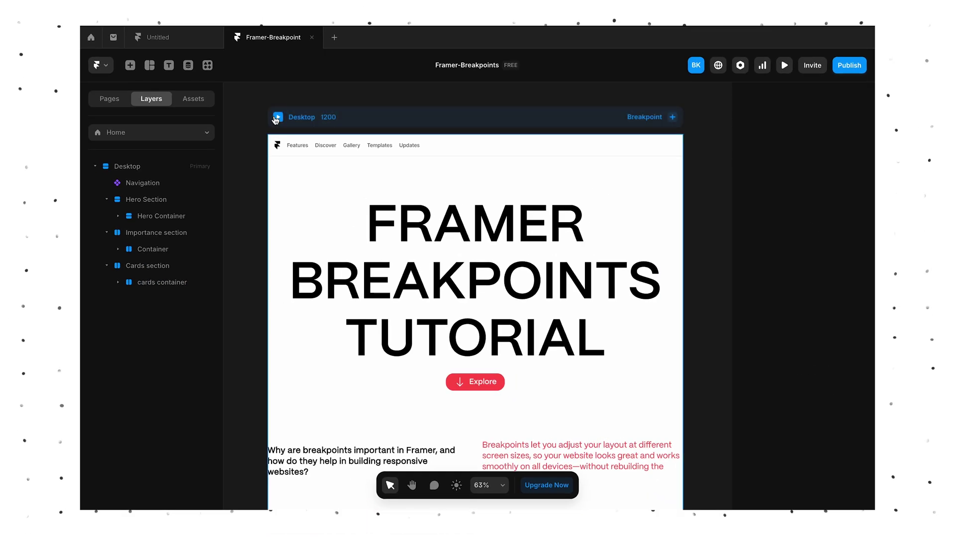
# Step: Preview the Desktop page and drag its width between 1002 and 1362 px to check stretching
pyautogui.click(278, 118)
pyautogui.scroll(-3, 296, 343)
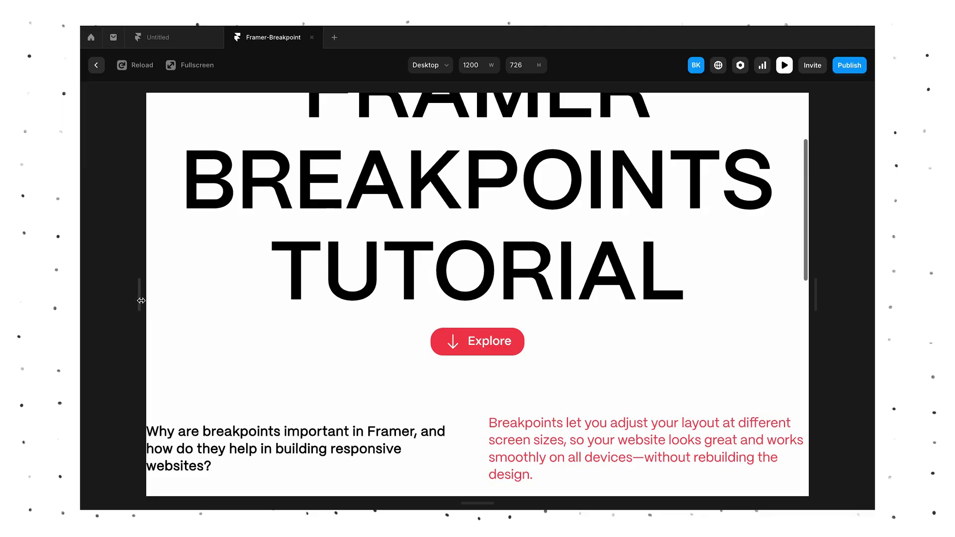
pyautogui.moveTo(140, 299); pyautogui.dragTo(183, 292)
pyautogui.scroll(-5, 260, 341)
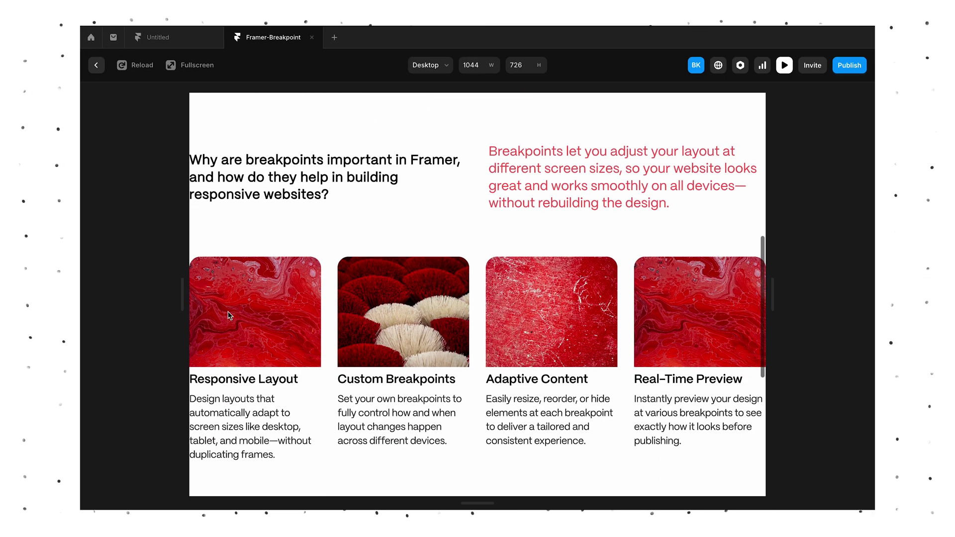
pyautogui.scroll(6, 211, 288)
pyautogui.moveTo(183, 302); pyautogui.dragTo(118, 304)
pyautogui.scroll(-4, 272, 321)
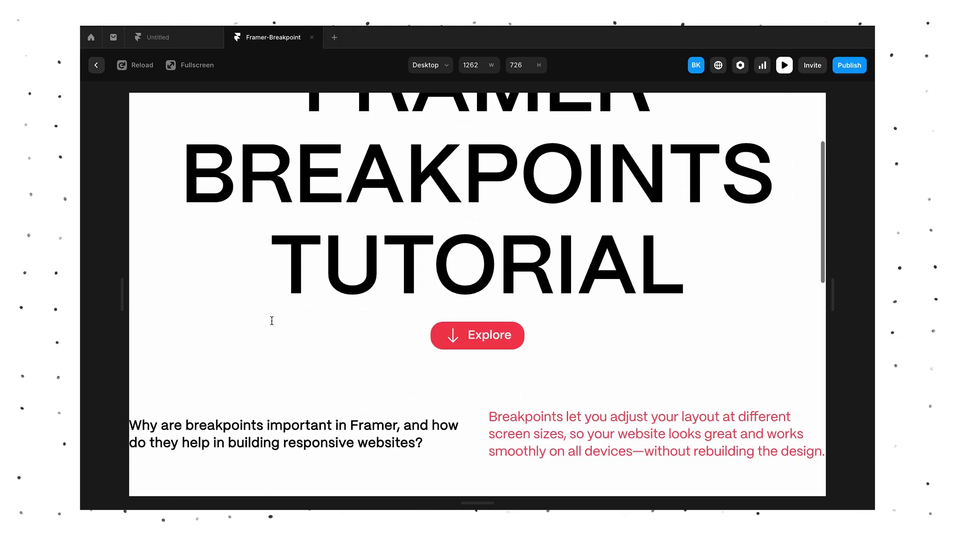
pyautogui.scroll(4, 272, 321)
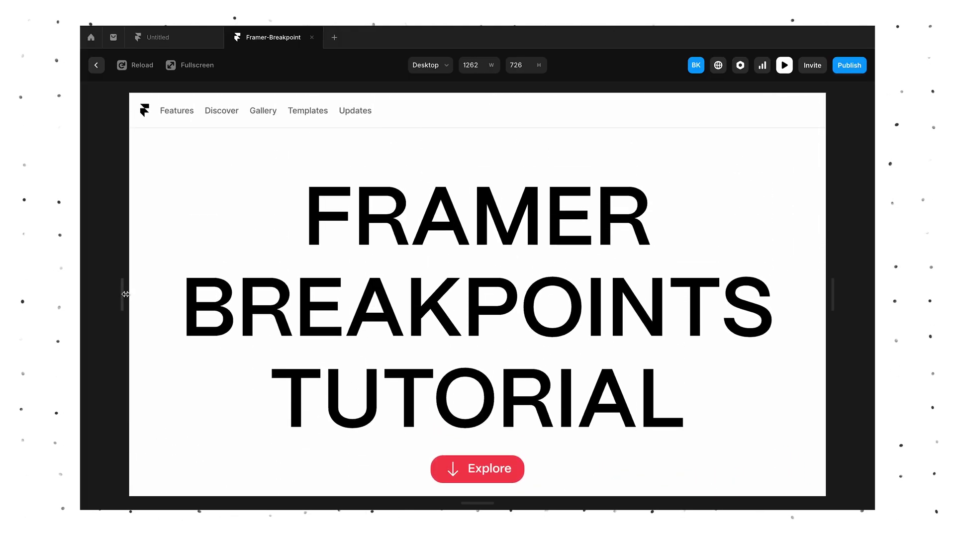
pyautogui.moveTo(124, 294); pyautogui.dragTo(148, 295)
# Step: Leave the preview and set the hero title to Fill width and Fit Content height
pyautogui.click(96, 65)
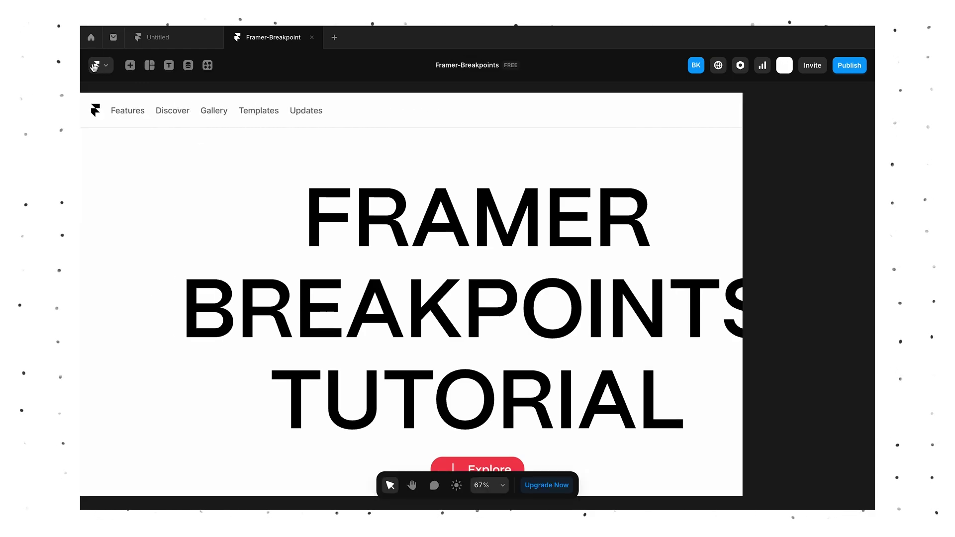
pyautogui.click(851, 229)
pyautogui.click(844, 254)
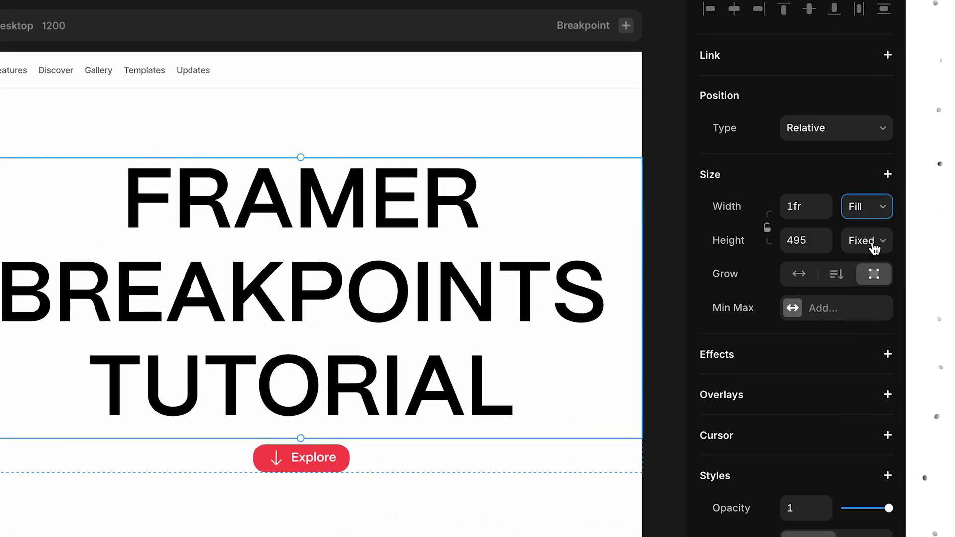
pyautogui.click(873, 244)
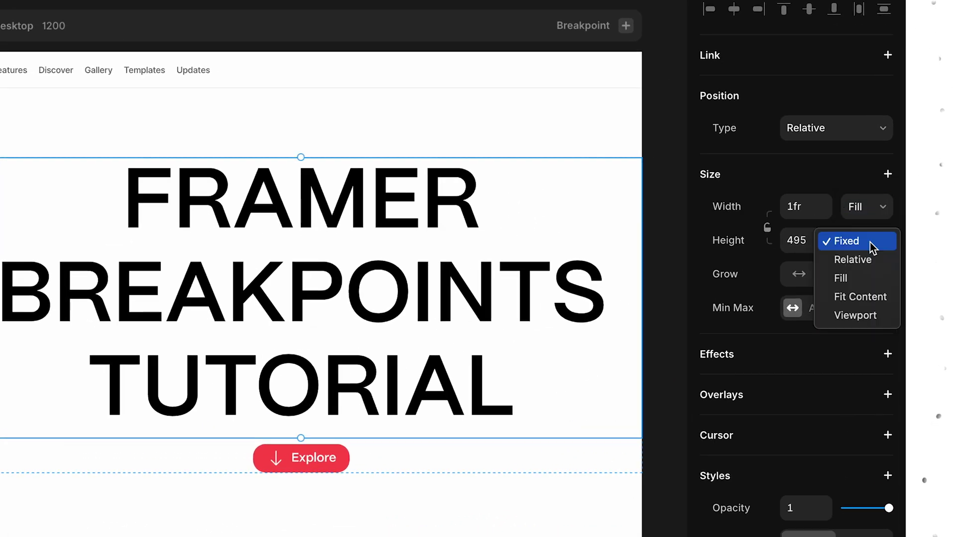
pyautogui.click(859, 299)
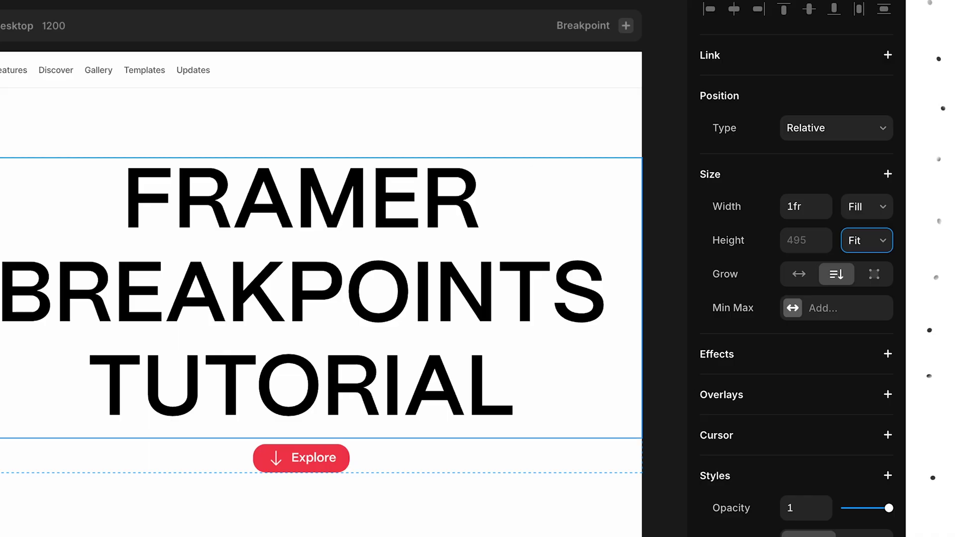
# Step: Scale the hero title's font size to Fit at 90%, then pick the Hero Container's height option
pyautogui.scroll(-10, 839, 291)
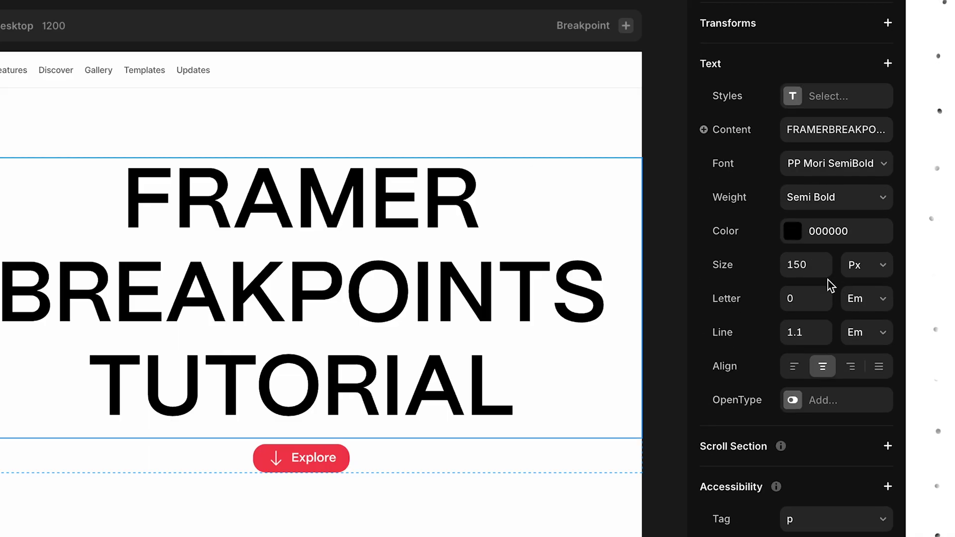
pyautogui.click(848, 271)
pyautogui.click(857, 284)
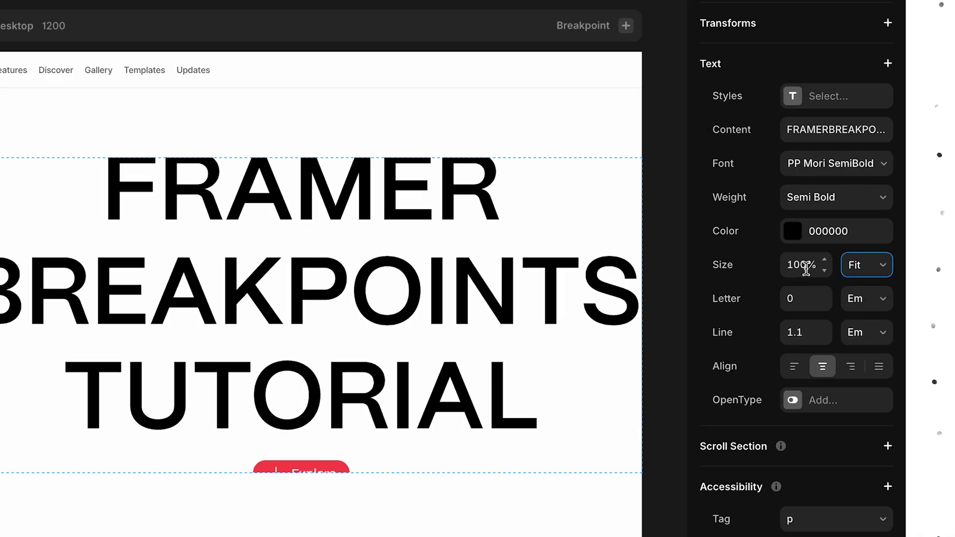
pyautogui.click(806, 266)
pyautogui.write('90')
pyautogui.press('Return')
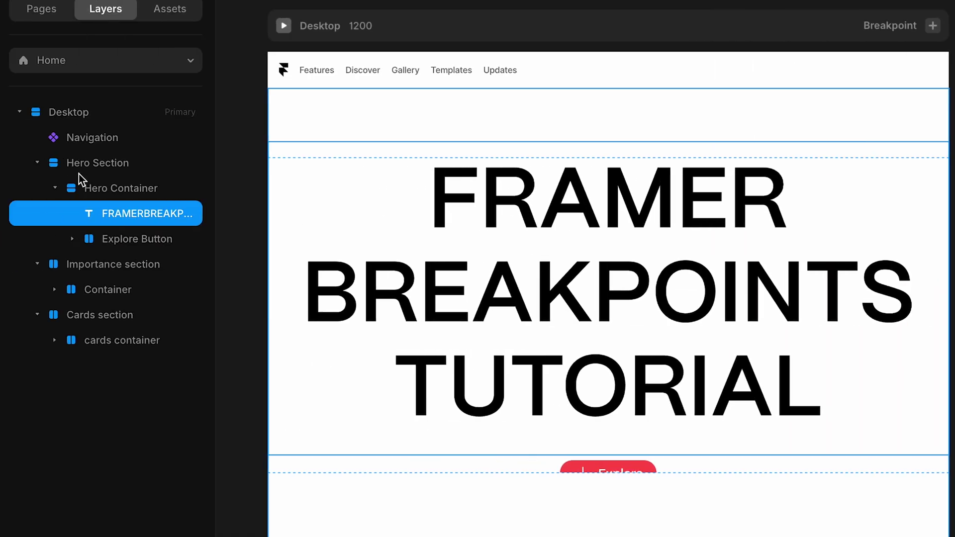
pyautogui.click(92, 185)
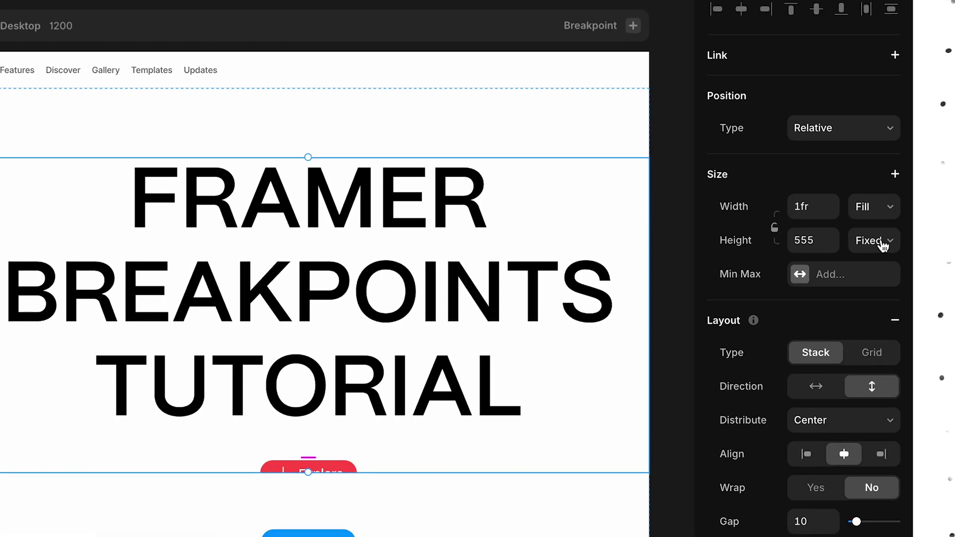
pyautogui.click(881, 242)
# Step: Set the Hero Container height to Fit Content, then preview at 1390 px to watch the title scale
pyautogui.click(876, 296)
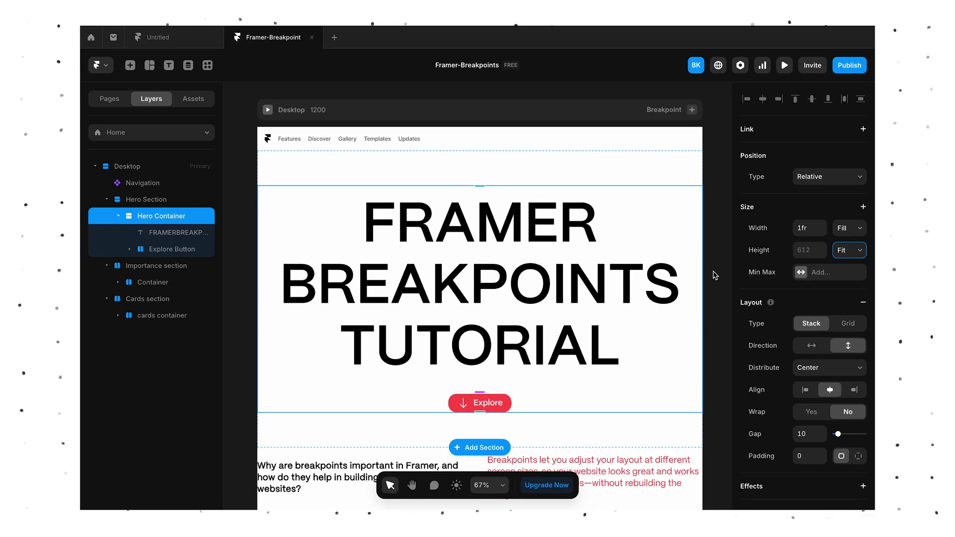
pyautogui.hotkey('ctrl', 'p')
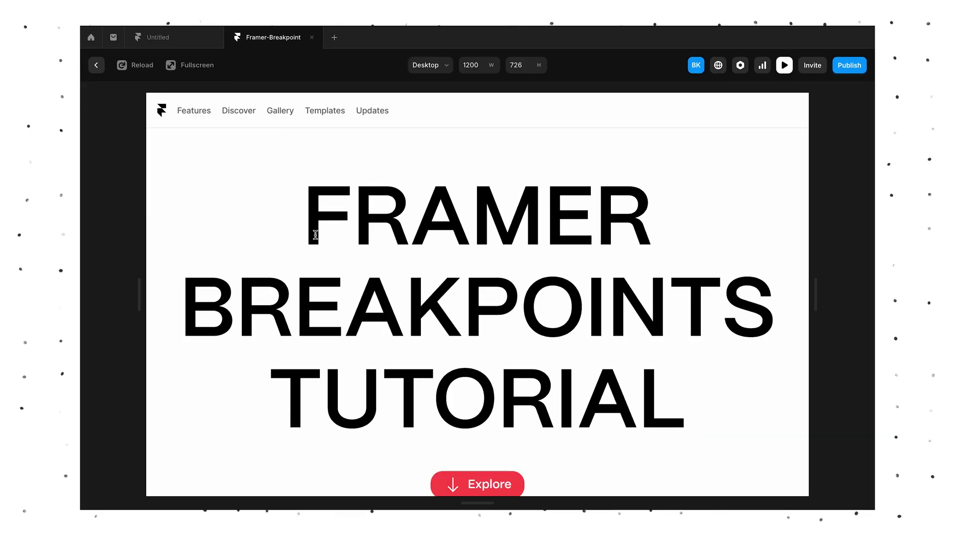
pyautogui.moveTo(139, 287); pyautogui.dragTo(82, 297)
pyautogui.scroll(-2, 331, 309)
pyautogui.scroll(2, 330, 310)
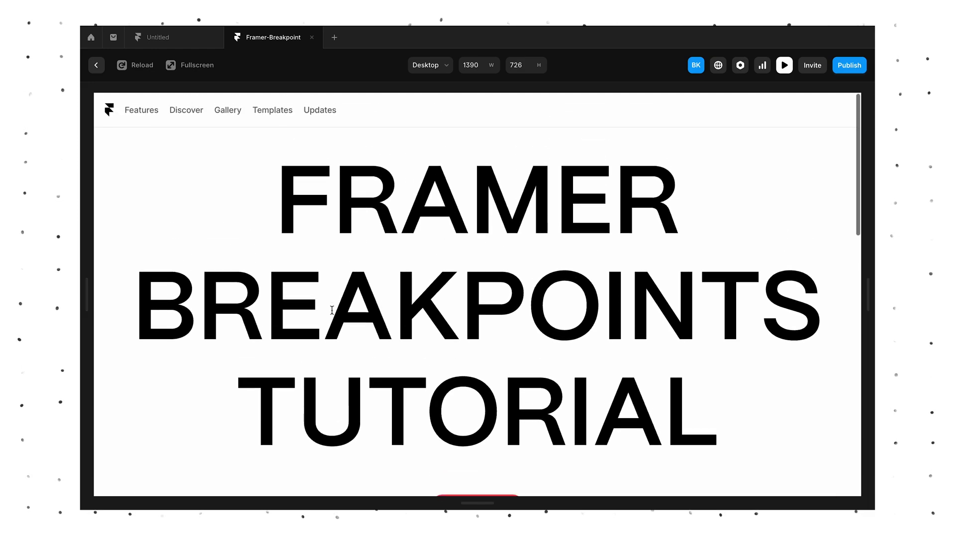
pyautogui.scroll(-1, 332, 310)
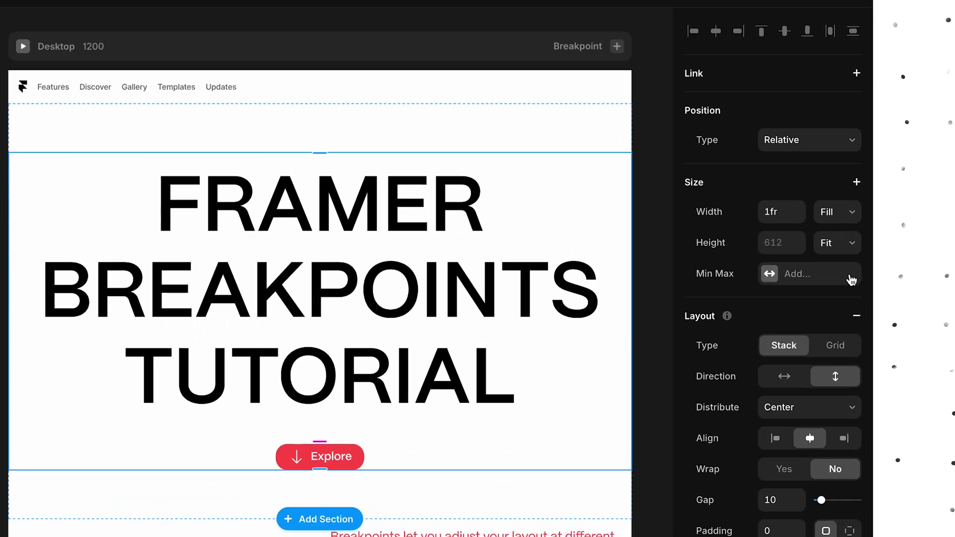
# Step: Cap the Hero Container at a fixed 1160 max width, then preview and narrow the page
pyautogui.click(846, 273)
pyautogui.click(847, 278)
pyautogui.click(838, 282)
pyautogui.click(840, 291)
pyautogui.click(774, 274)
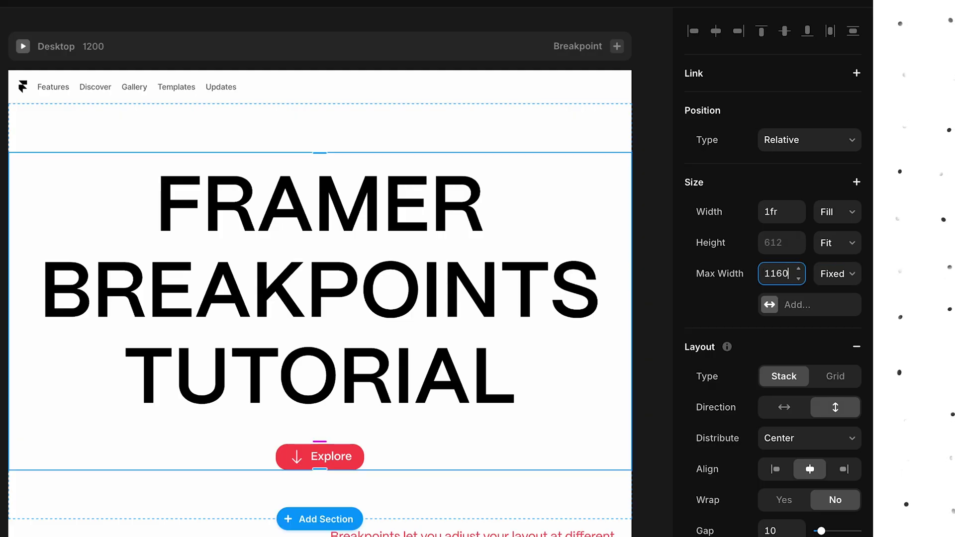
pyautogui.write('1160')
pyautogui.press('Return')
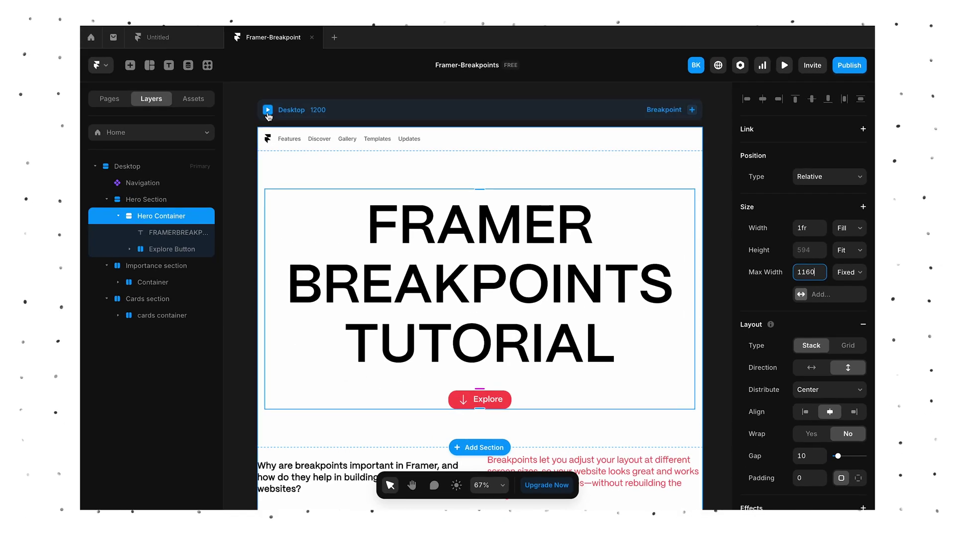
pyautogui.hotkey('ctrl', 'p')
pyautogui.moveTo(139, 287)
pyautogui.mouseDown()
pyautogui.moveTo(113, 287)
pyautogui.moveTo(252, 295)
pyautogui.moveTo(83, 294)
pyautogui.moveTo(136, 295)
pyautogui.mouseUp()
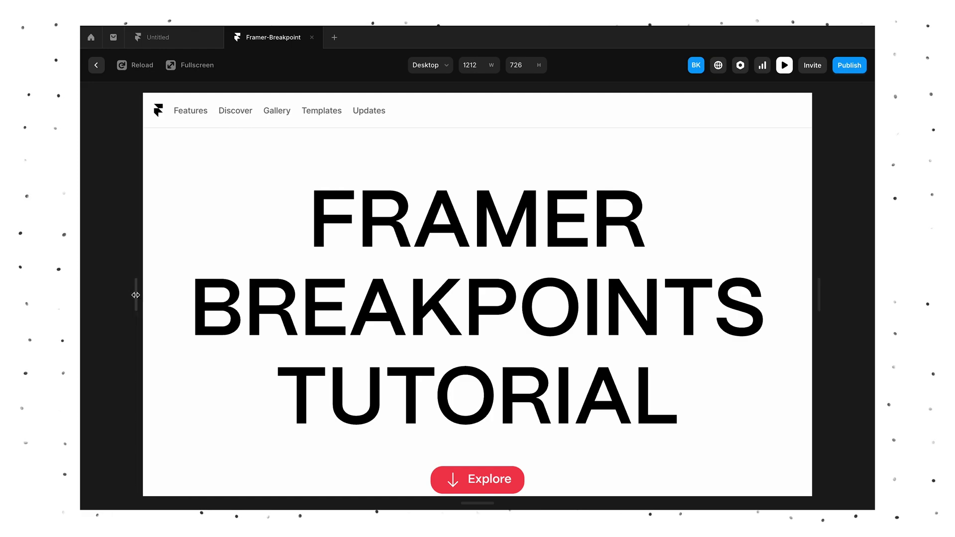
# Step: Give the importance section's Container a fixed 1160 max width
pyautogui.click(97, 65)
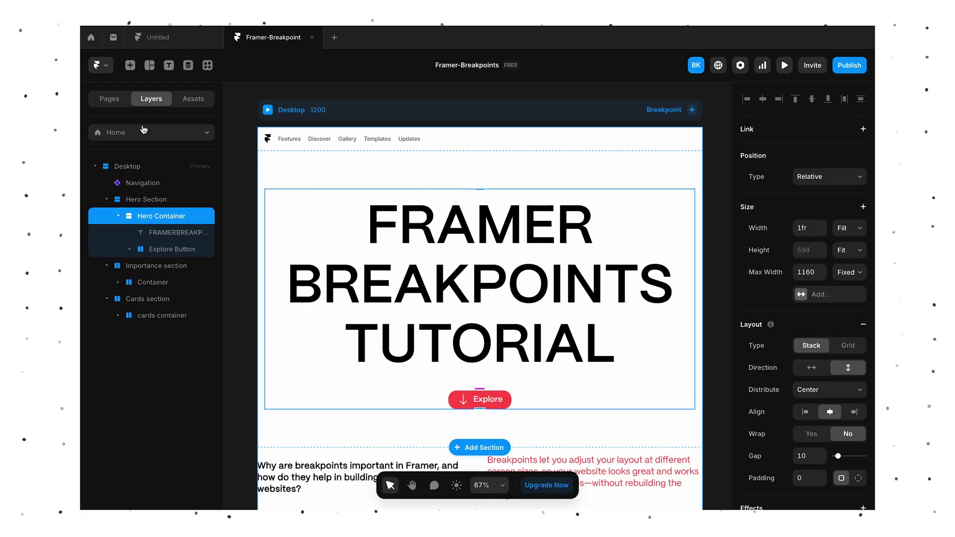
pyautogui.click(152, 282)
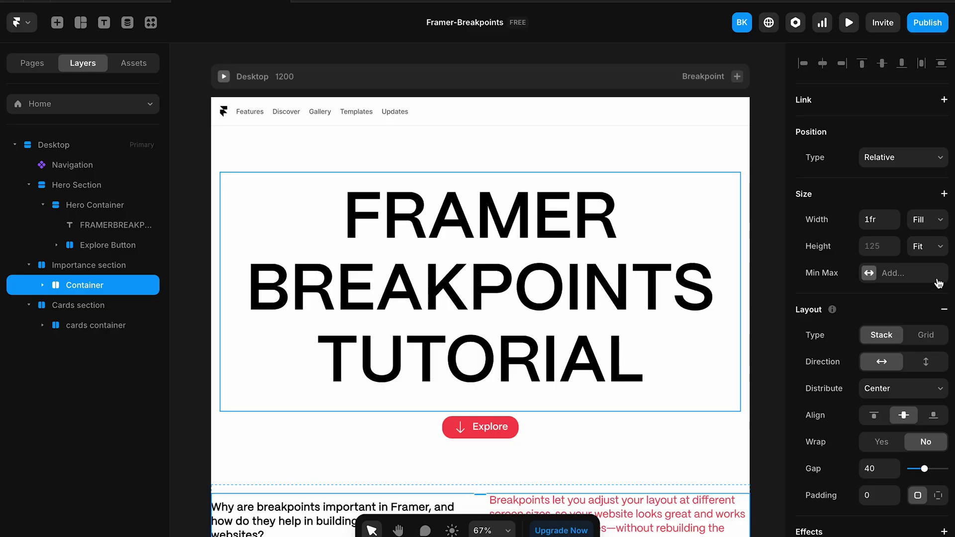
pyautogui.click(841, 272)
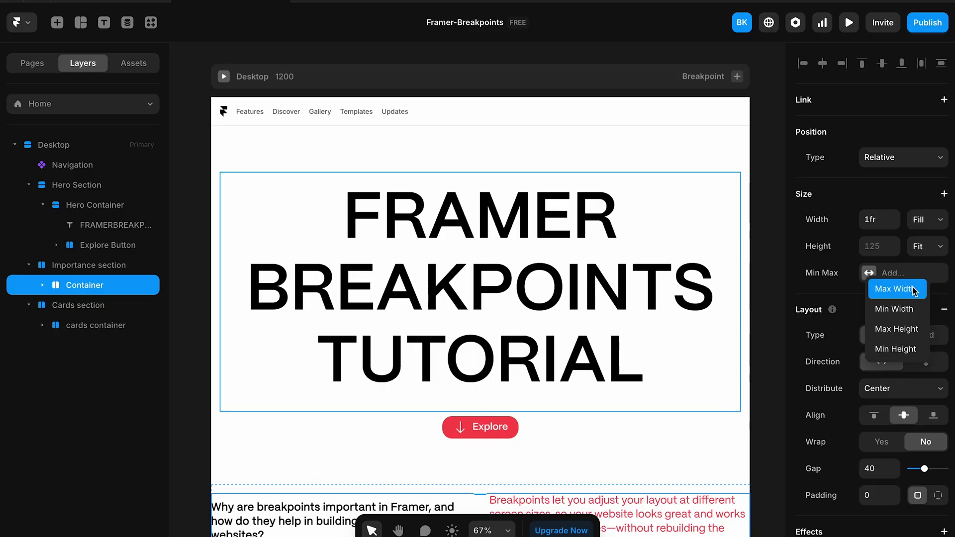
pyautogui.click(895, 288)
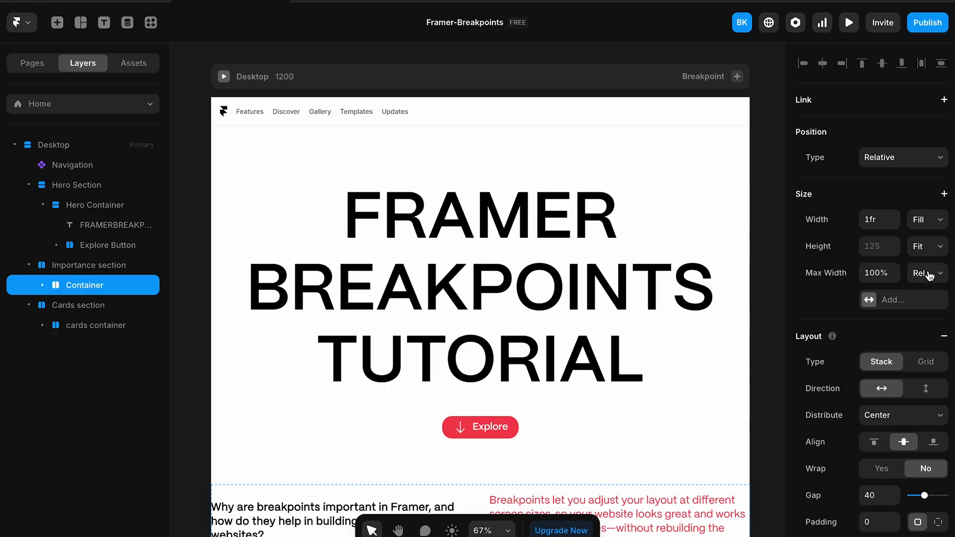
pyautogui.click(929, 275)
pyautogui.click(927, 284)
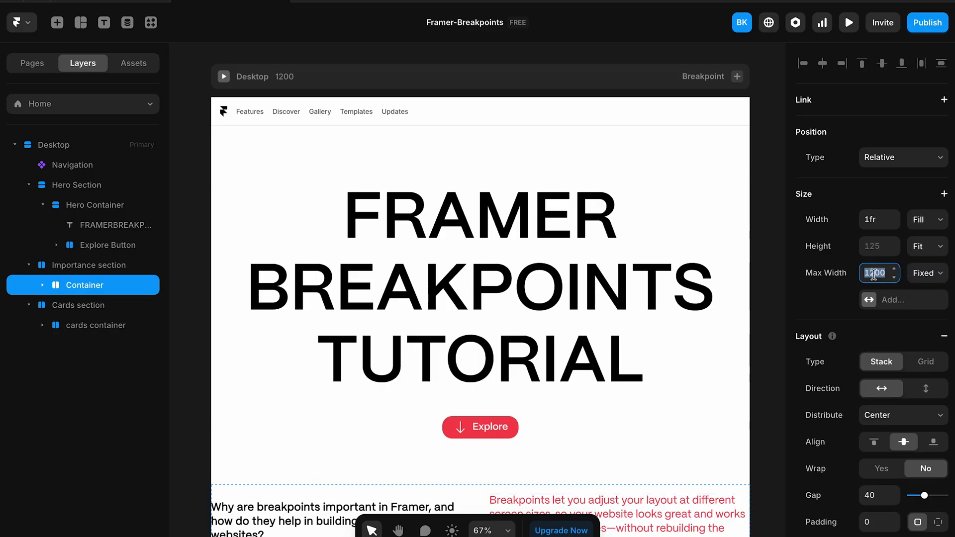
pyautogui.write('1160')
pyautogui.press('Return')
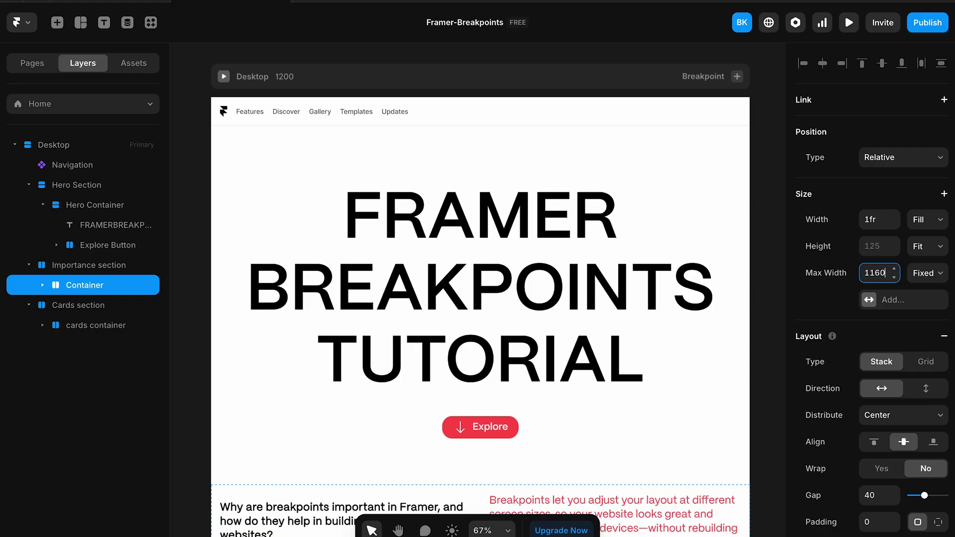
# Step: Add a fixed 1160 max width to the cards container
pyautogui.click(82, 329)
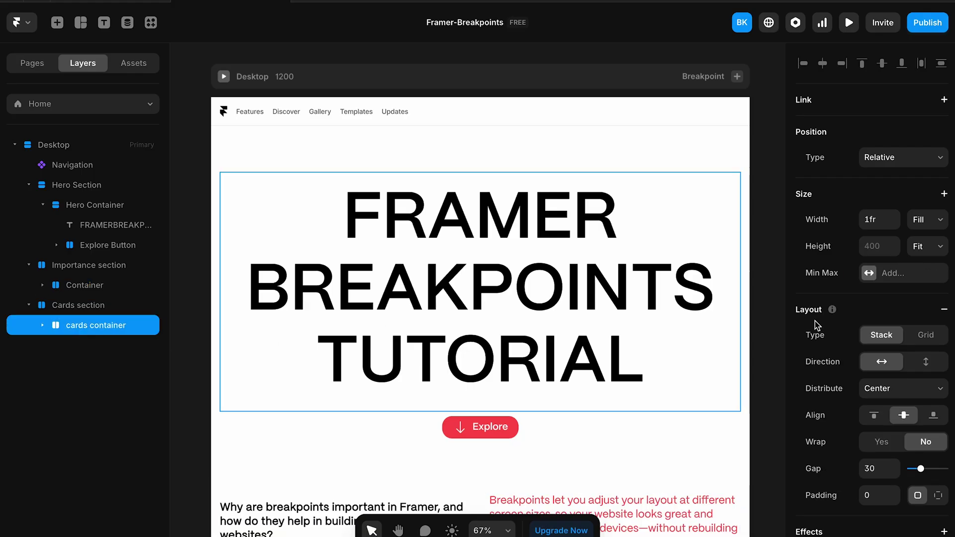
pyautogui.click(895, 275)
pyautogui.click(862, 288)
pyautogui.click(939, 273)
pyautogui.click(928, 286)
pyautogui.click(881, 273)
pyautogui.press('BackSpace')
pyautogui.press('BackSpace')
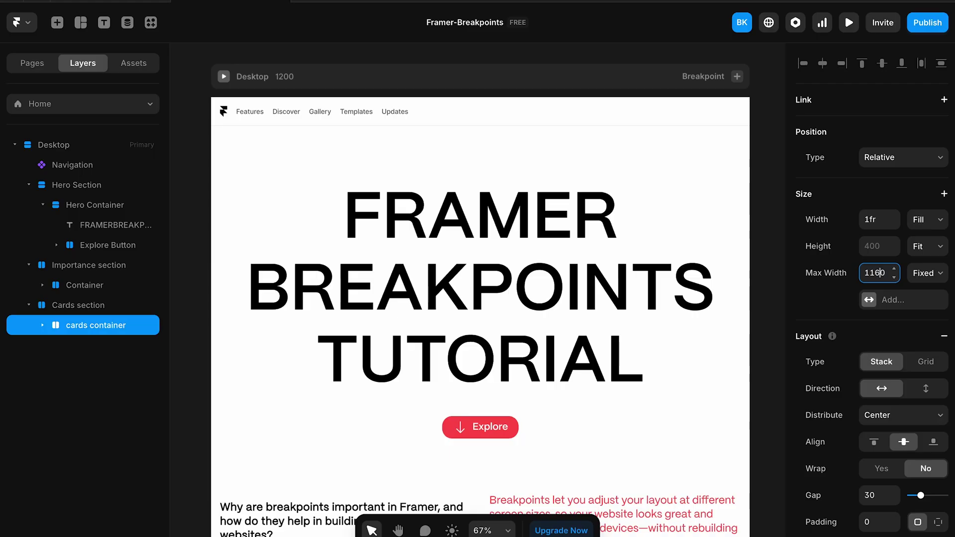
pyautogui.write('16')
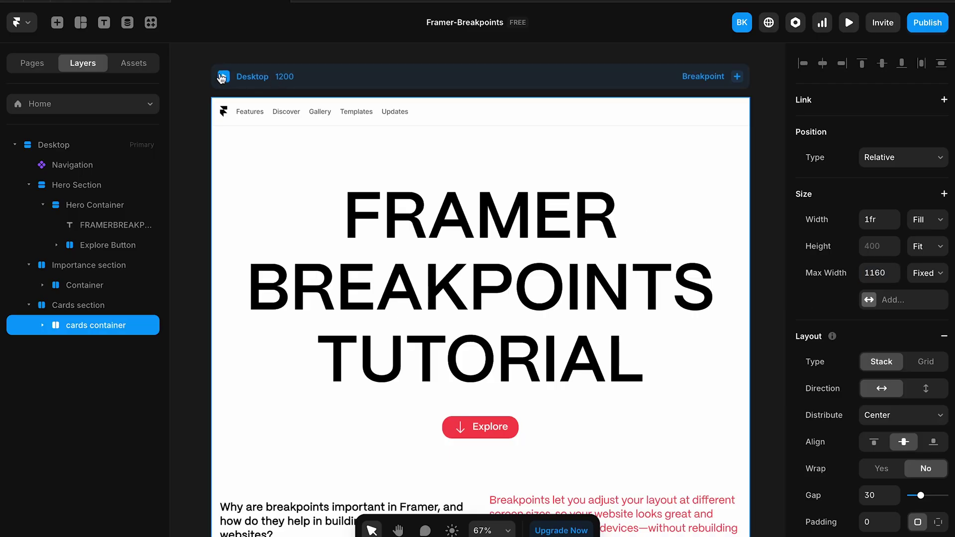
# Step: Preview the page at 1200 px and scroll through it
pyautogui.click(223, 77)
pyautogui.scroll(-10, 150, 314)
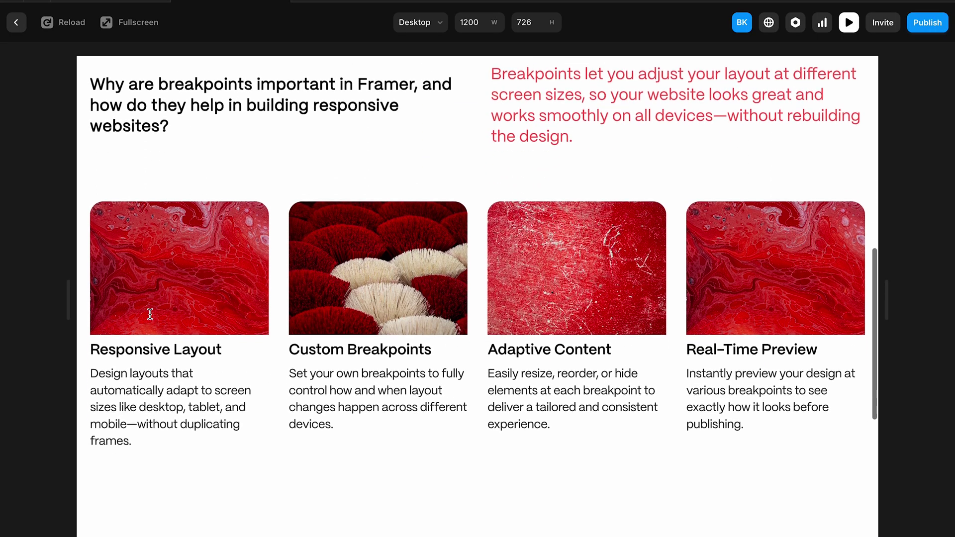
pyautogui.scroll(5, 150, 314)
pyautogui.scroll(5, 150, 314)
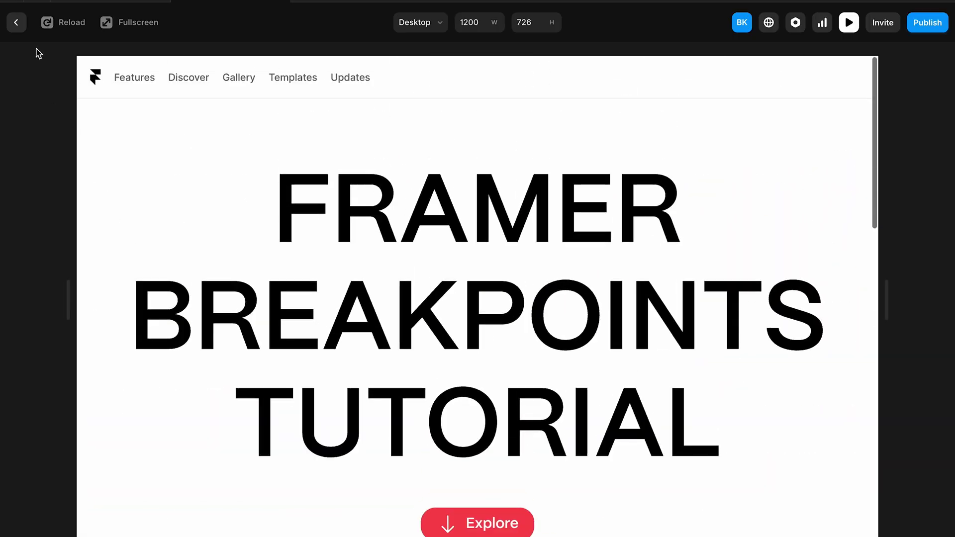
# Step: Add an 810-wide Tablet breakpoint beside Desktop
pyautogui.click(17, 22)
pyautogui.click(737, 76)
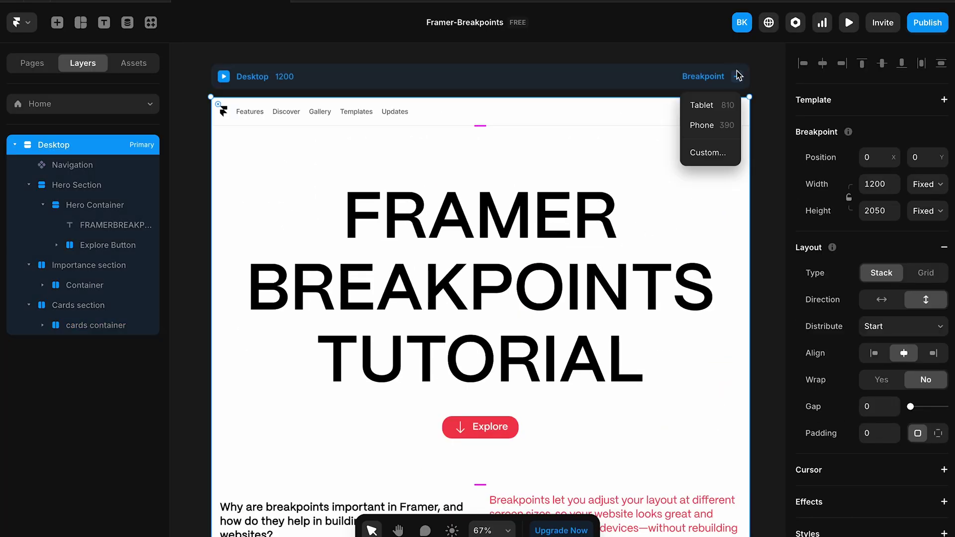
pyautogui.click(726, 103)
pyautogui.scroll(-5, 494, 143)
# Step: Add a Phone breakpoint 390 wide and pan across to view all frames
pyautogui.click(360, 75)
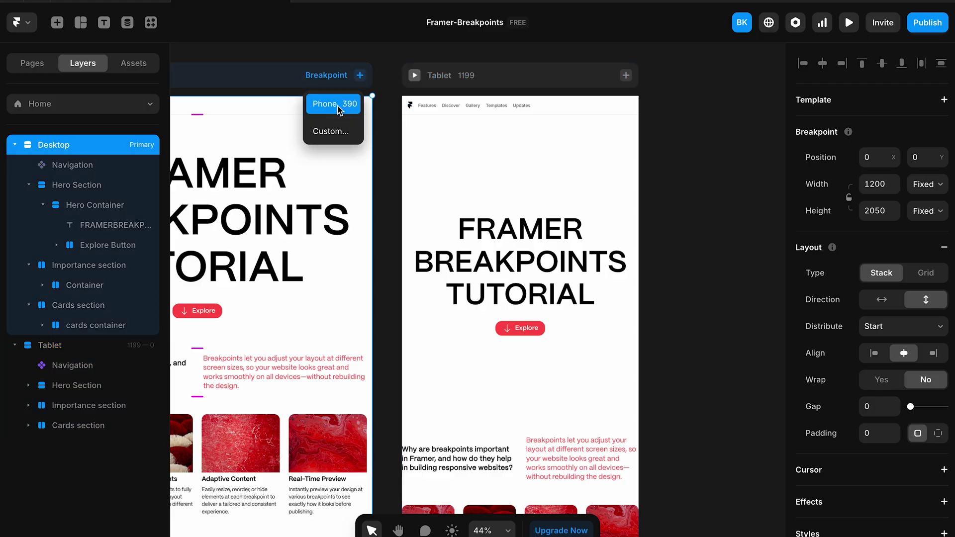
pyautogui.click(339, 110)
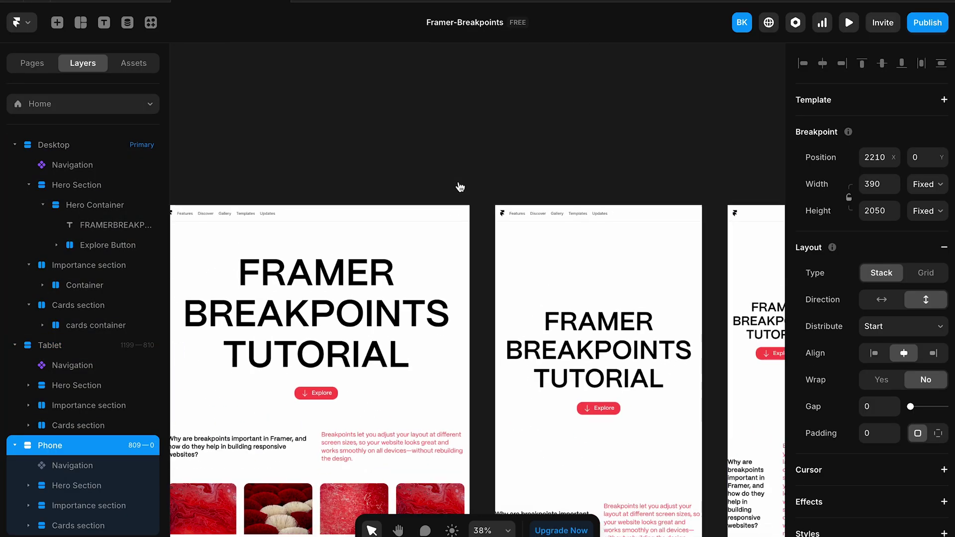
pyautogui.scroll(5, 459, 187)
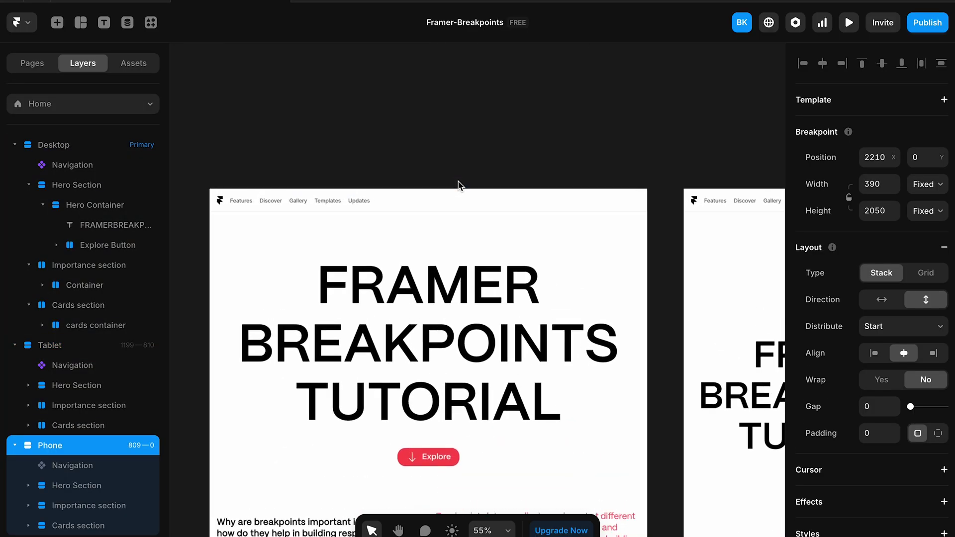
pyautogui.scroll(-2, 460, 187)
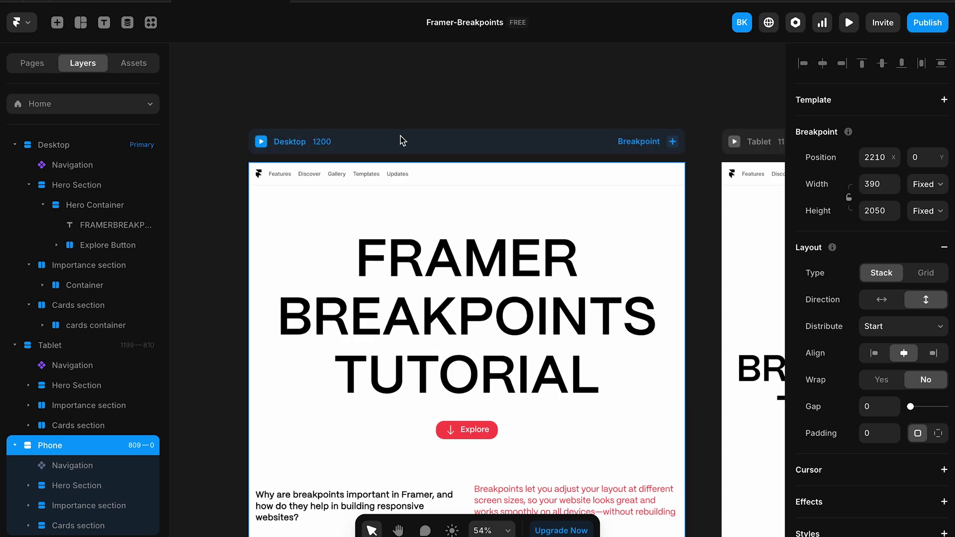
pyautogui.hscroll(8, 403, 141)
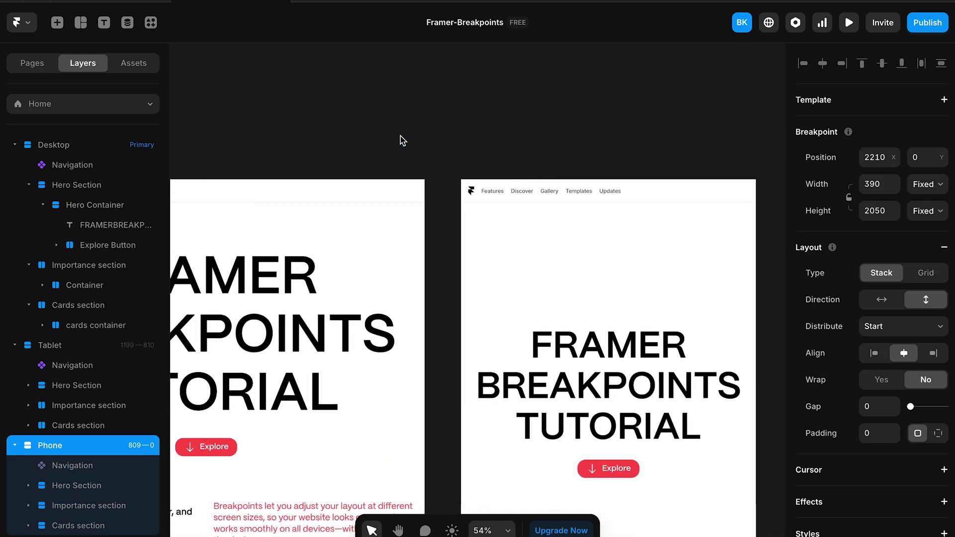
pyautogui.hscroll(4, 372, 173)
pyautogui.scroll(-1, 372, 172)
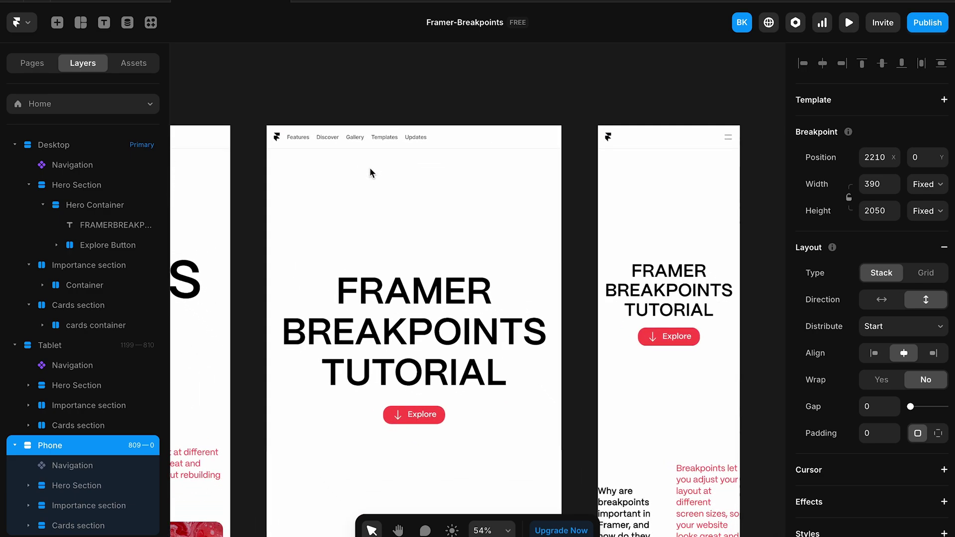
pyautogui.hscroll(2, 372, 173)
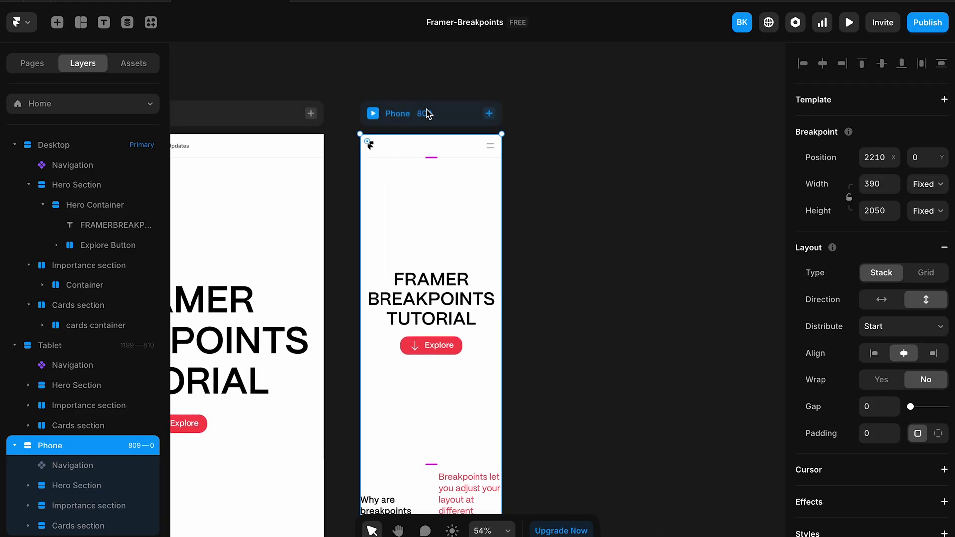
# Step: Inspect the Tablet frame, its Navigation and its hero heading
pyautogui.click(427, 115)
pyautogui.hscroll(-5, 443, 107)
pyautogui.click(388, 106)
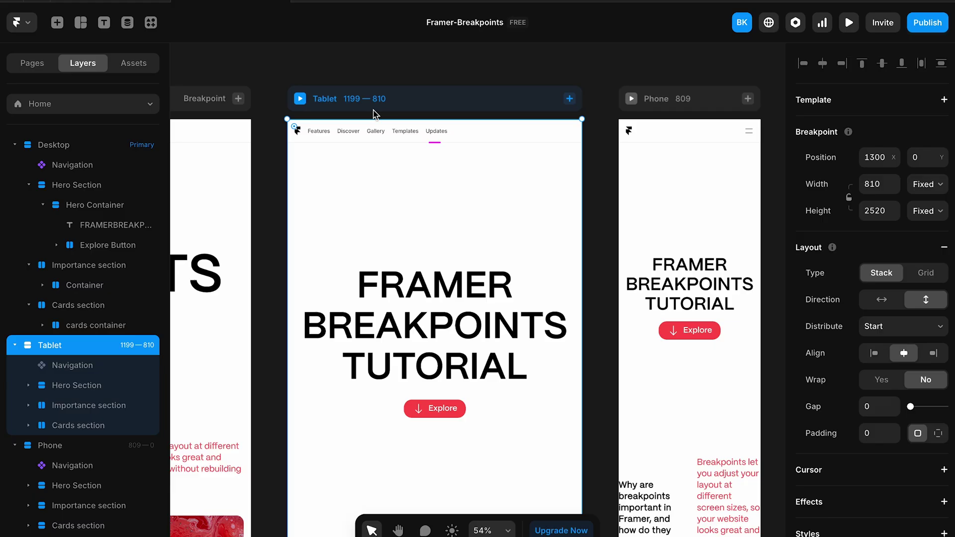
pyautogui.click(70, 367)
pyautogui.scroll(-2, 365, 201)
pyautogui.scroll(-1, 366, 201)
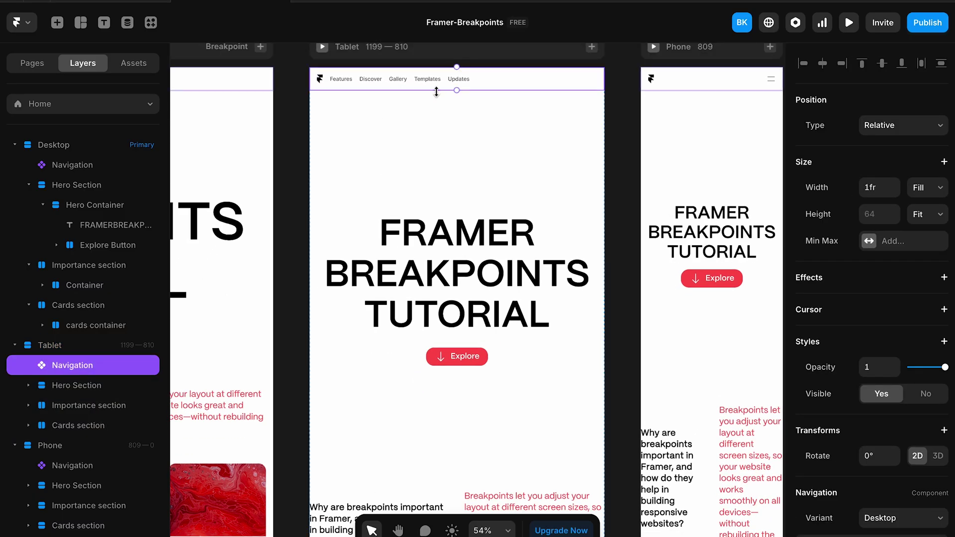
pyautogui.scroll(-2, 412, 247)
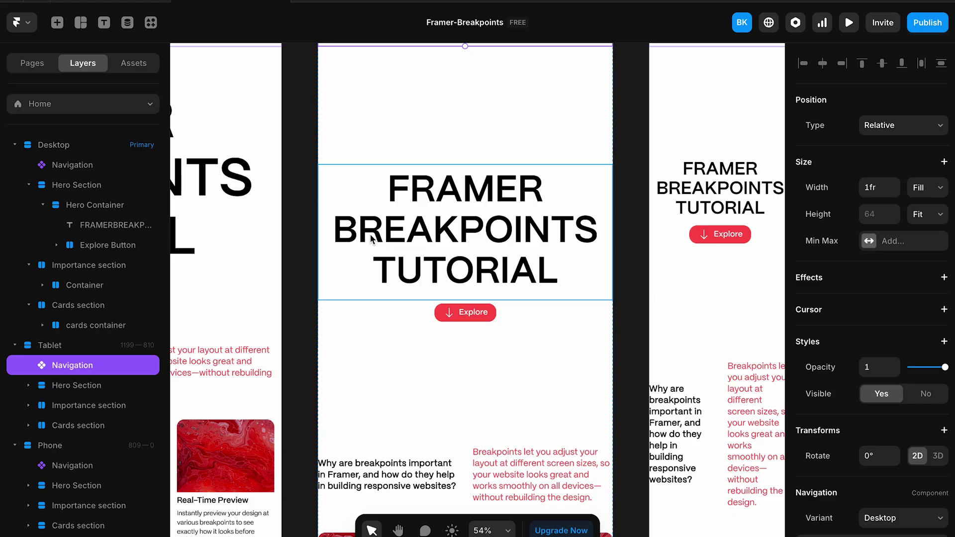
pyautogui.scroll(5, 370, 238)
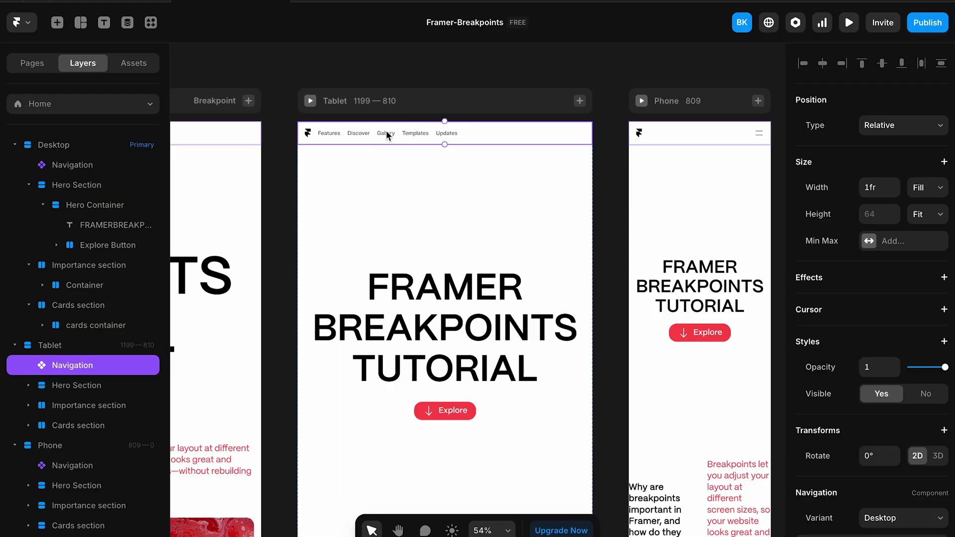
pyautogui.click(415, 324)
pyautogui.scroll(-2, 413, 271)
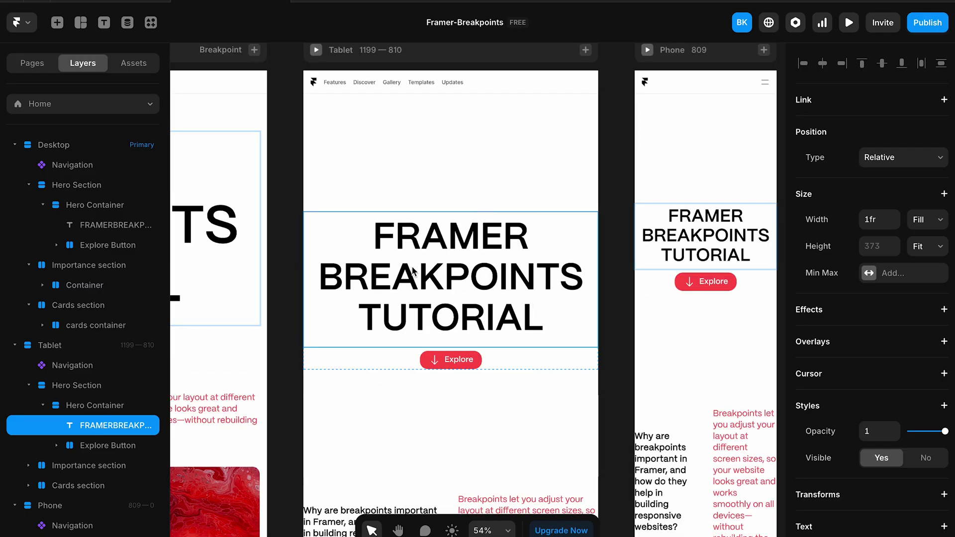
pyautogui.scroll(2, 413, 271)
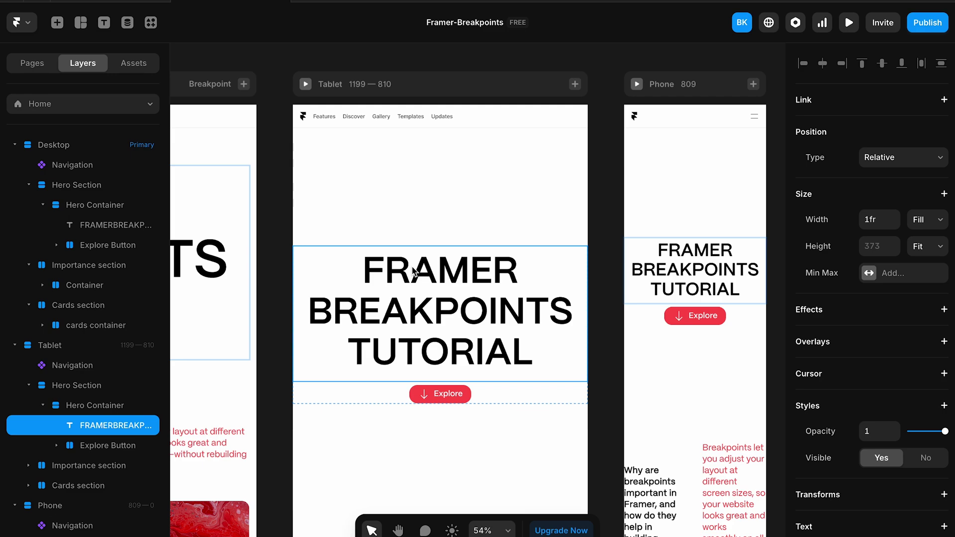
# Step: Preview the Tablet breakpoint and widen it from 810 to 1024 px
pyautogui.click(306, 84)
pyautogui.scroll(-1, 338, 355)
pyautogui.scroll(1, 338, 353)
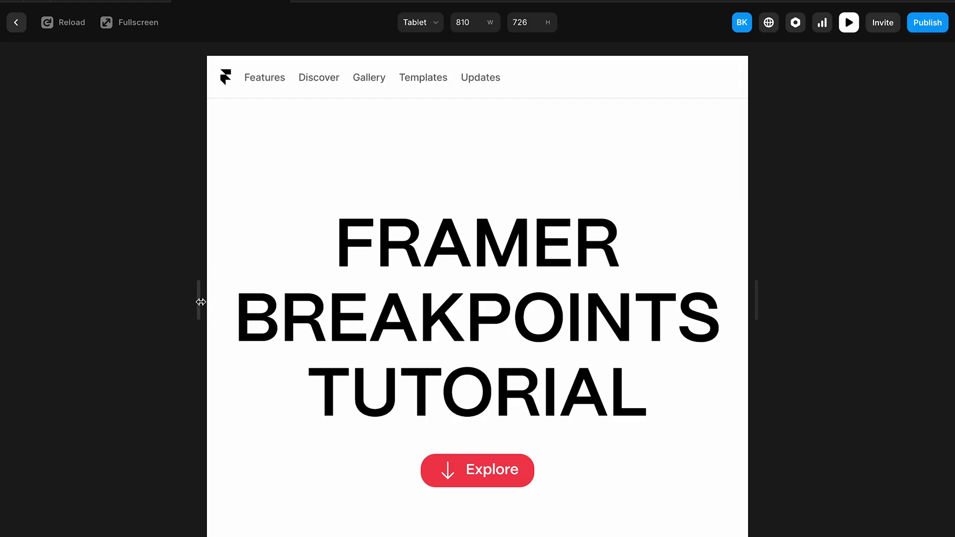
pyautogui.moveTo(201, 302); pyautogui.dragTo(127, 314)
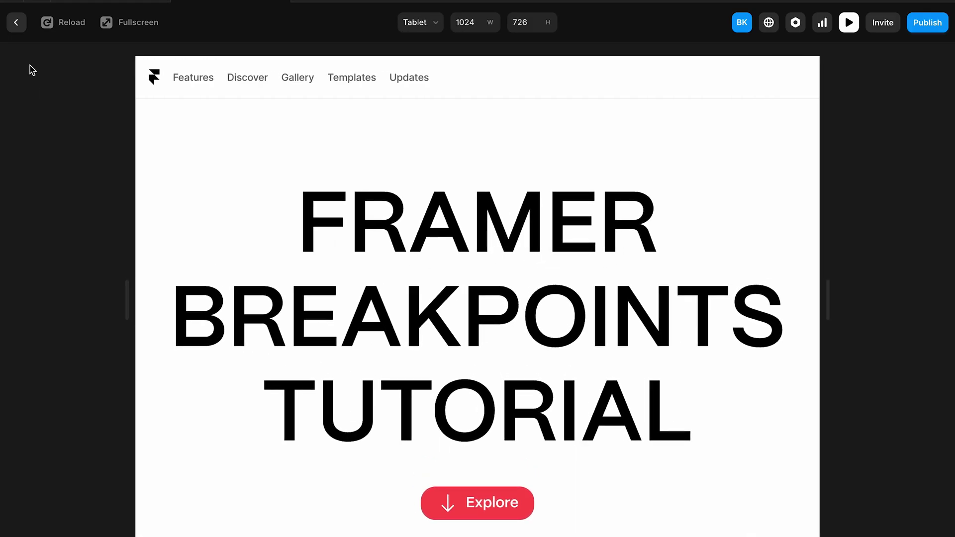
# Step: Give the Tablet intro-text container 50 px left and right padding
pyautogui.click(16, 28)
pyautogui.scroll(-5, 373, 293)
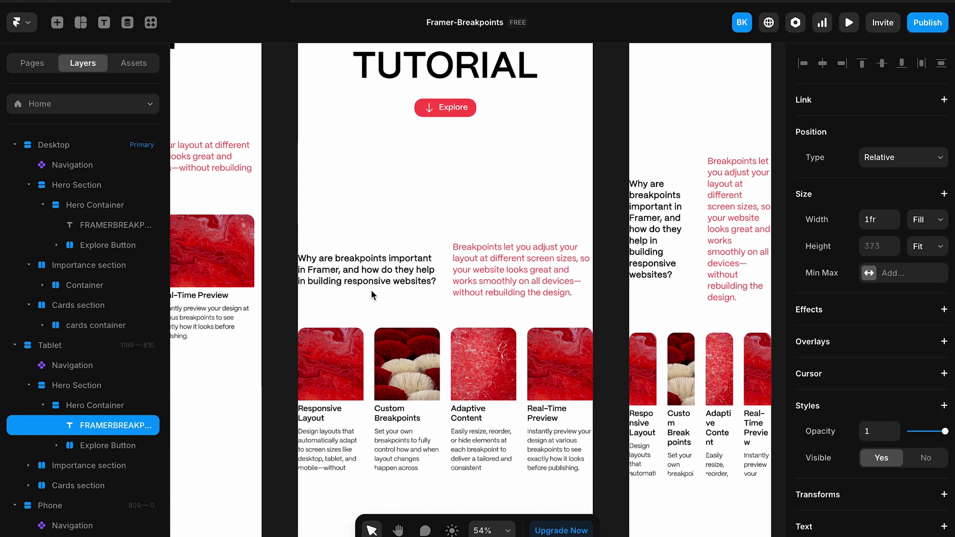
pyautogui.click(421, 236)
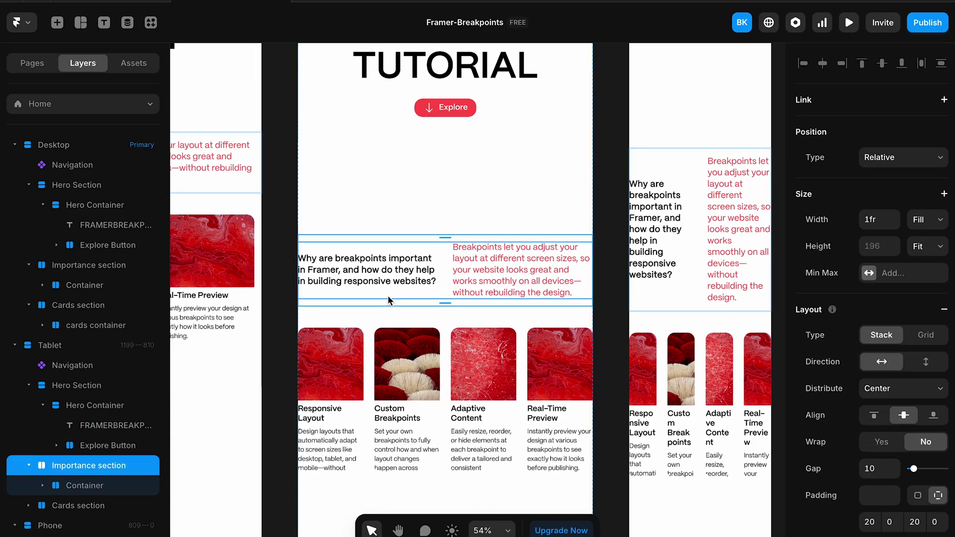
pyautogui.click(42, 485)
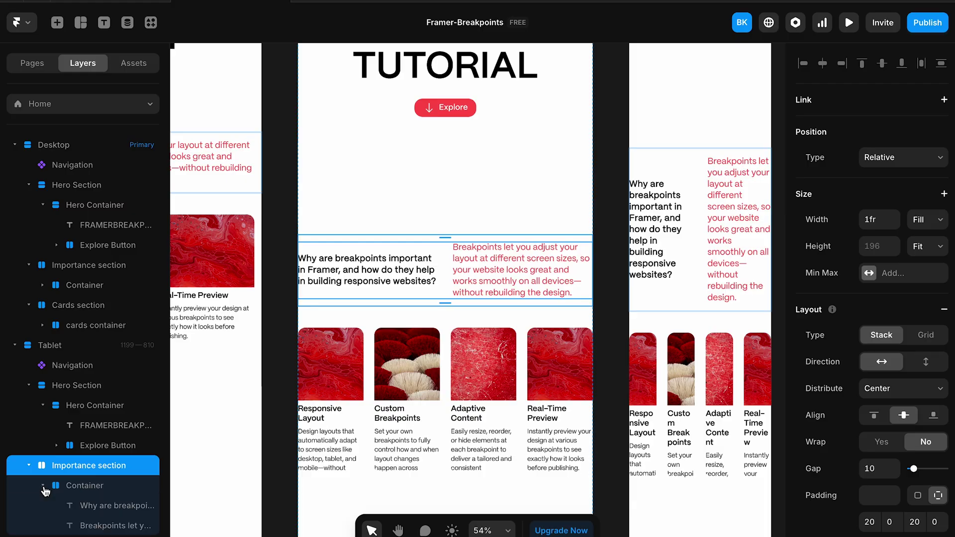
pyautogui.scroll(-2, 77, 490)
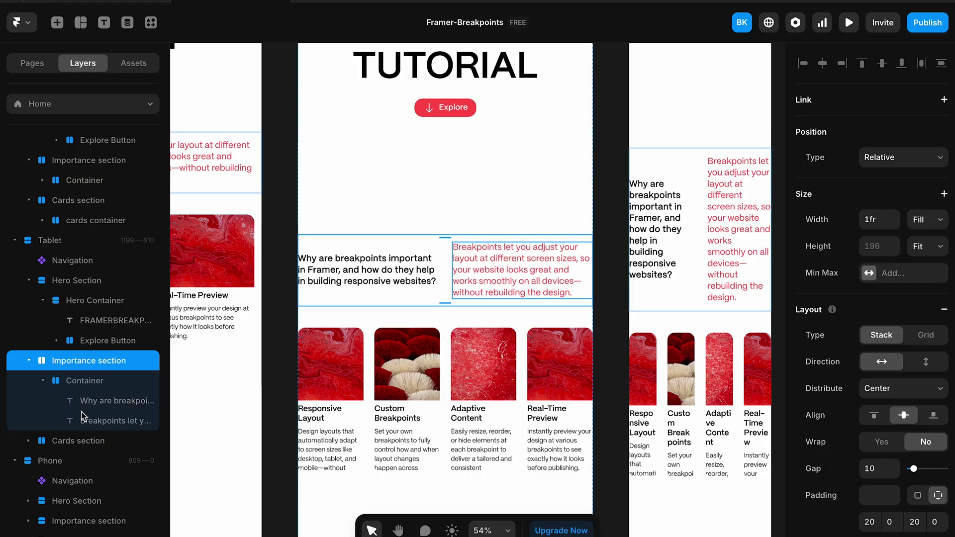
pyautogui.click(80, 381)
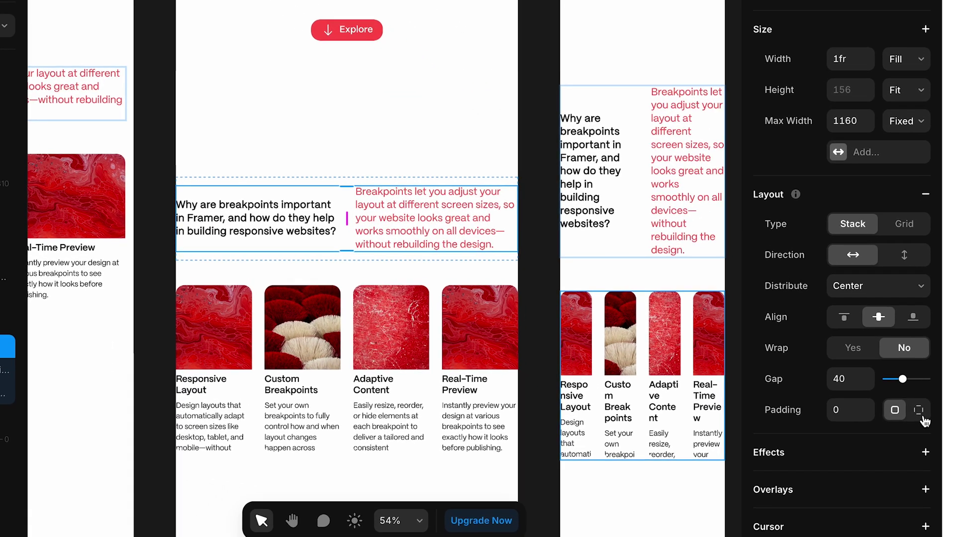
pyautogui.click(920, 414)
pyautogui.click(913, 437)
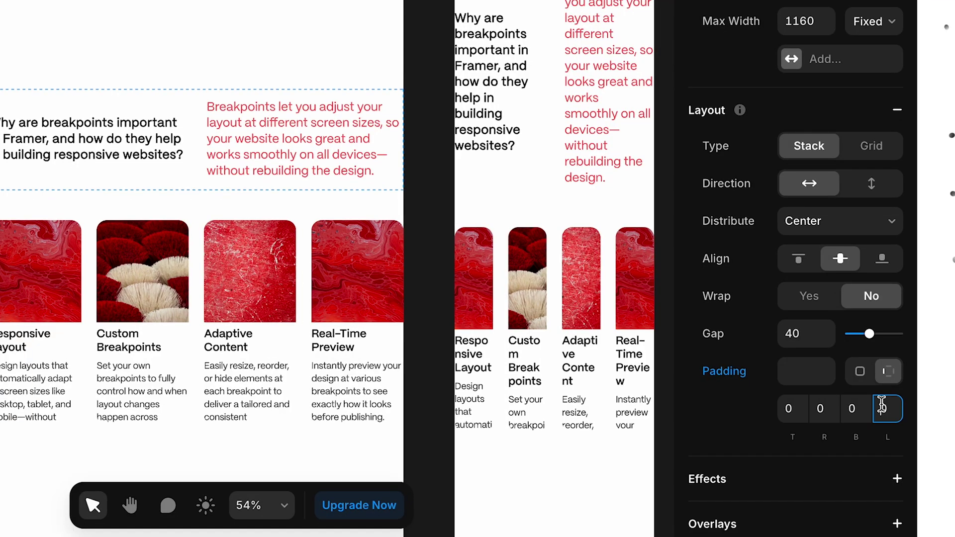
pyautogui.write('50')
pyautogui.click(821, 409)
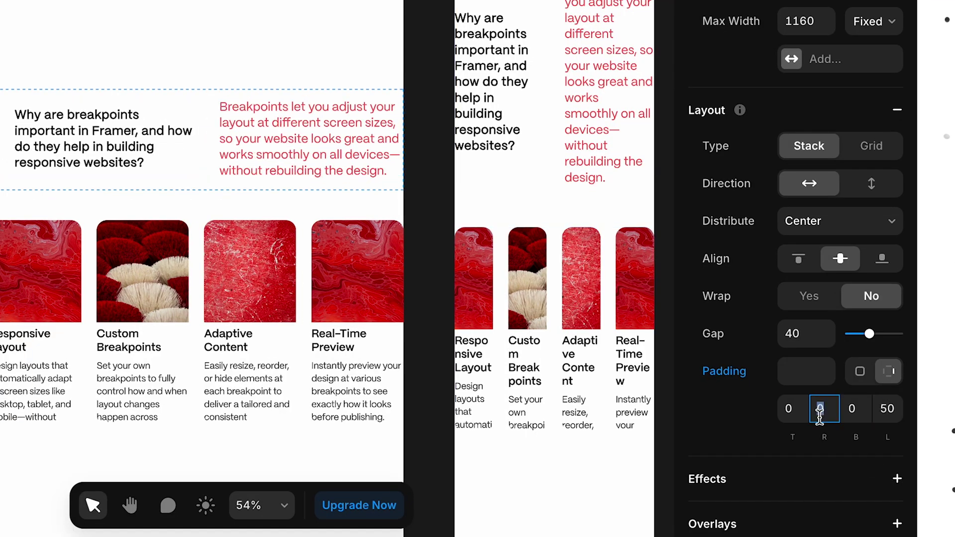
pyautogui.write('50')
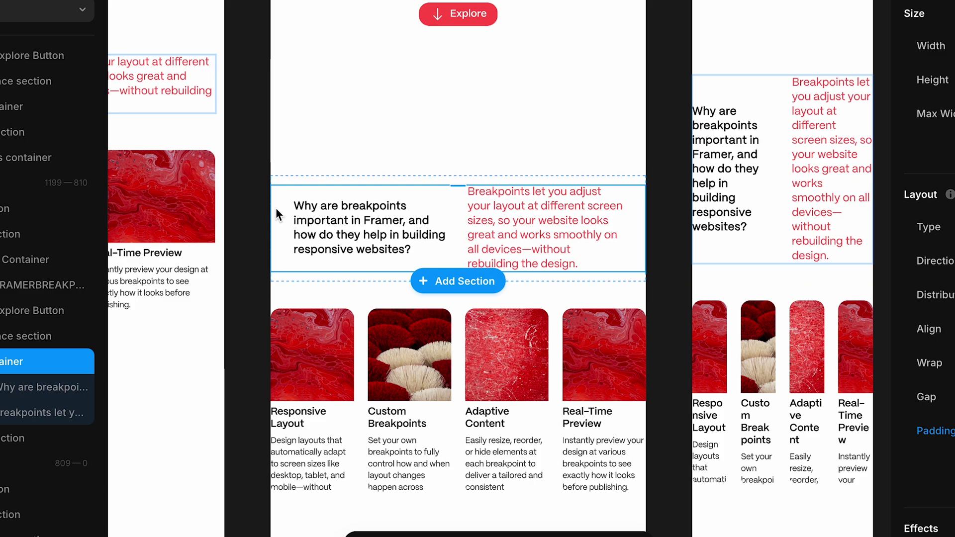
# Step: Reduce the black question heading and red paragraph font sizes to 22
pyautogui.scroll(3, 372, 157)
pyautogui.hscroll(3, 372, 157)
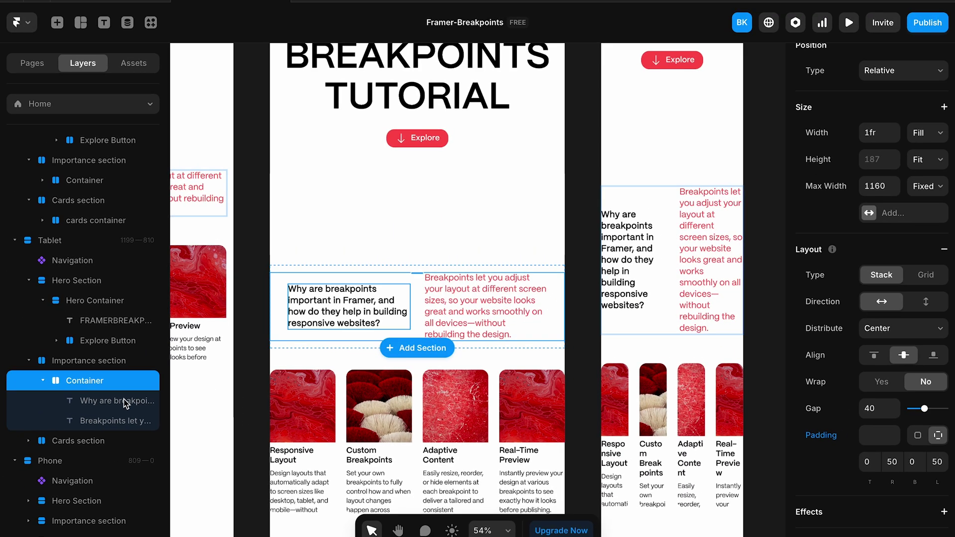
pyautogui.click(69, 382)
pyautogui.scroll(-6, 894, 348)
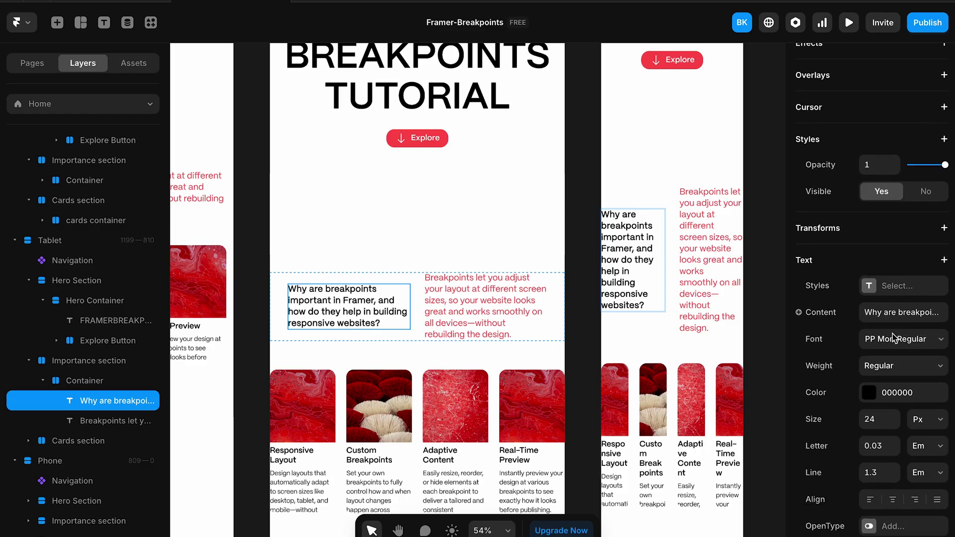
pyautogui.click(895, 426)
pyautogui.click(894, 425)
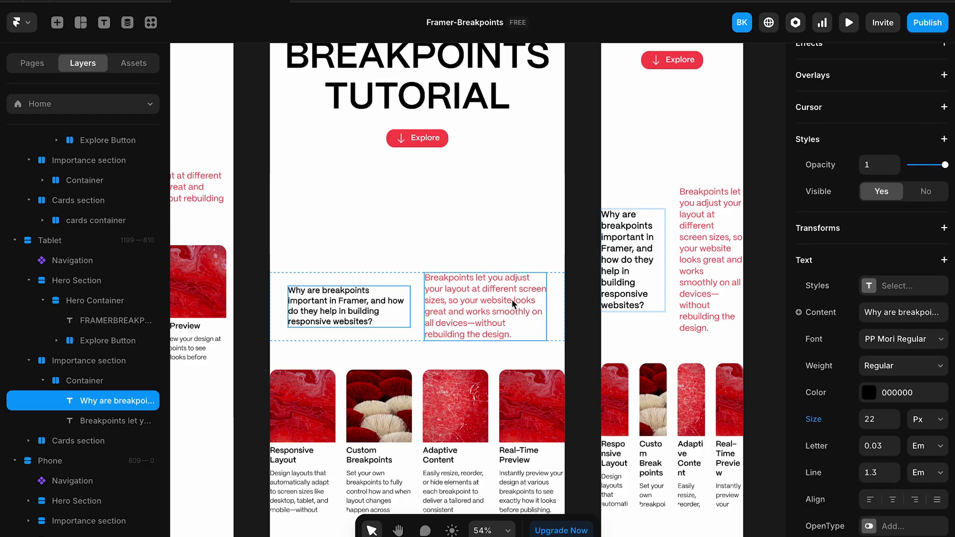
pyautogui.click(477, 306)
pyautogui.scroll(-8, 894, 356)
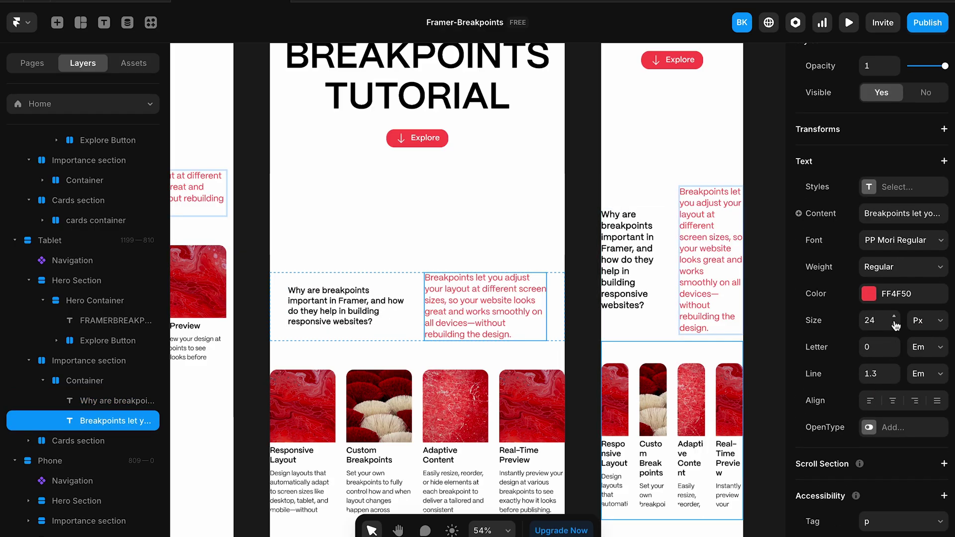
pyautogui.click(895, 325)
pyautogui.click(894, 324)
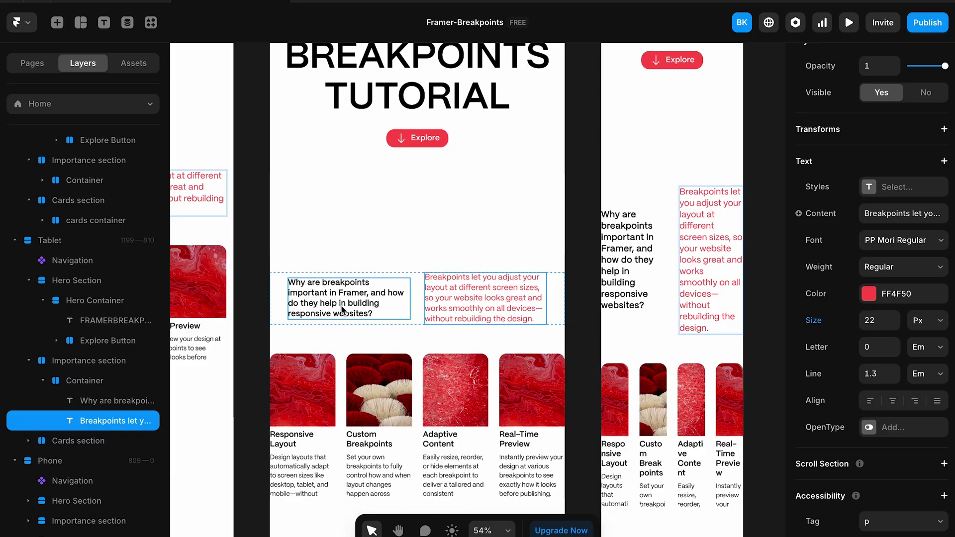
# Step: Preview the Tablet layout at 810 px and scroll to check the texts
pyautogui.scroll(10, 386, 199)
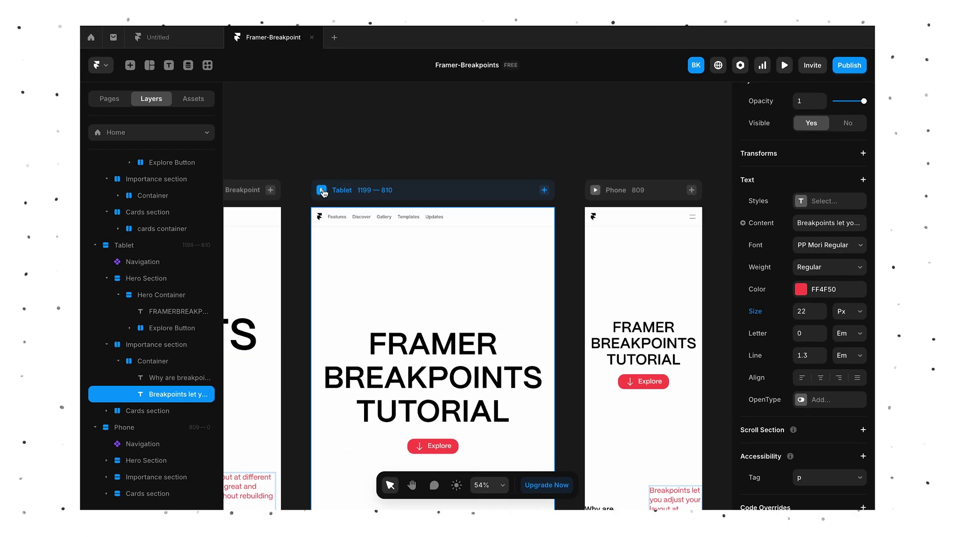
pyautogui.click(322, 192)
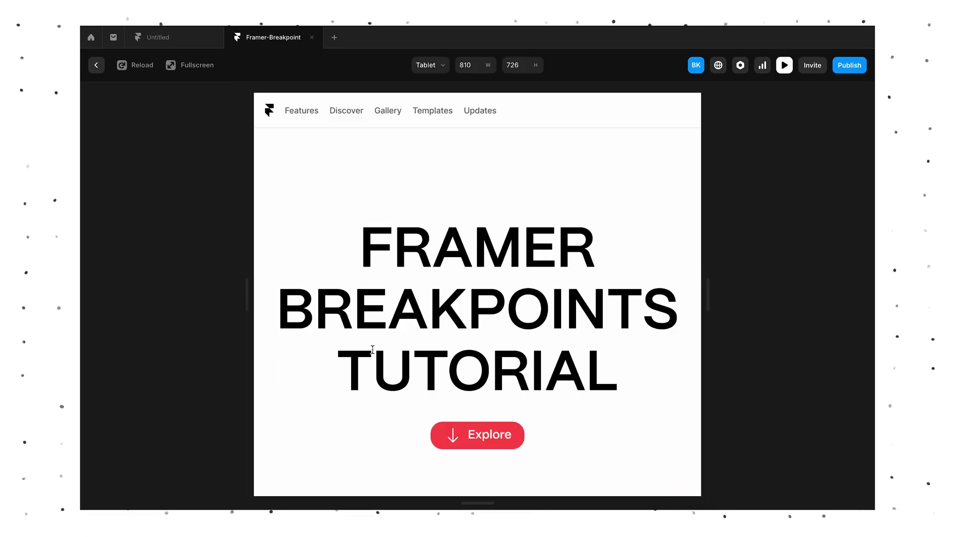
pyautogui.scroll(-10, 372, 350)
pyautogui.scroll(4, 372, 350)
pyautogui.scroll(-1, 372, 350)
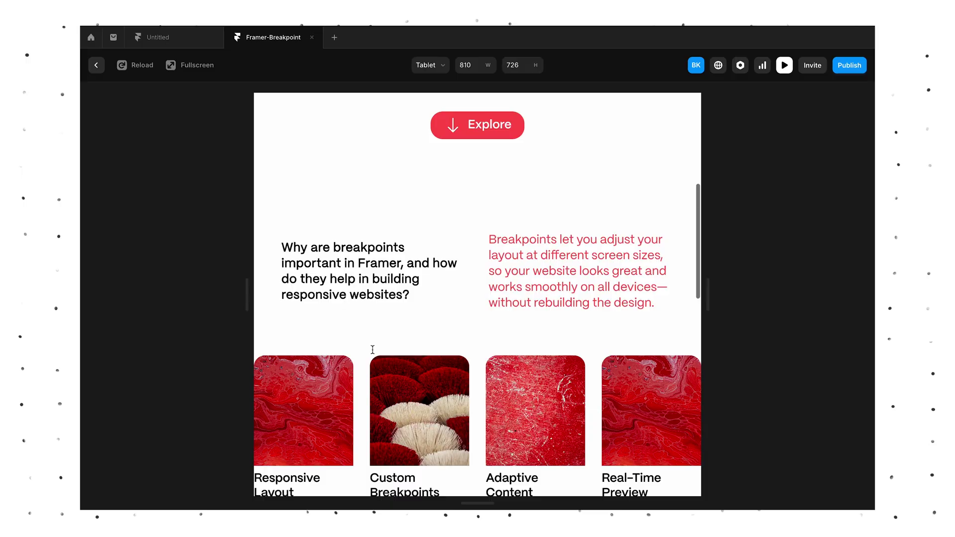
# Step: Leave the preview and give the Tablet cards container 50 px left and right padding
pyautogui.click(97, 66)
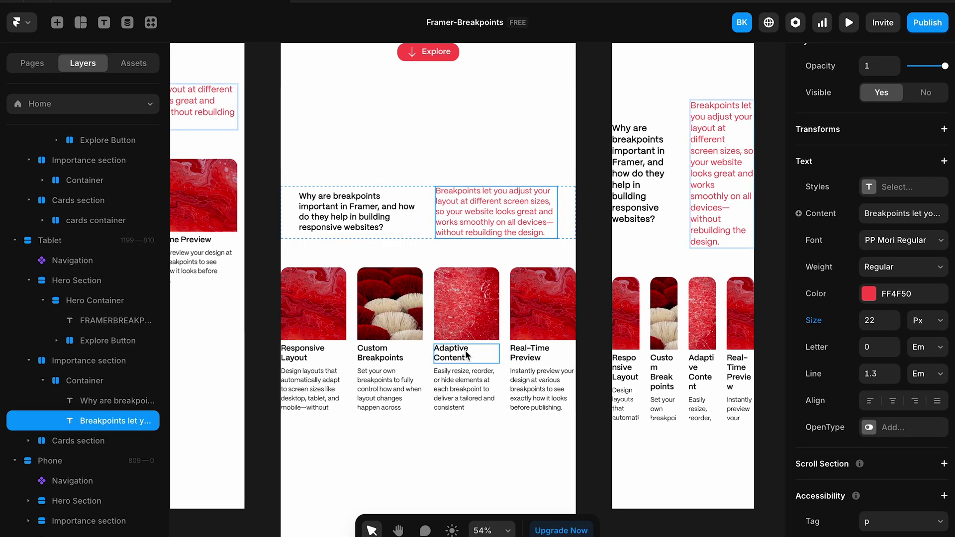
pyautogui.scroll(-3, 465, 348)
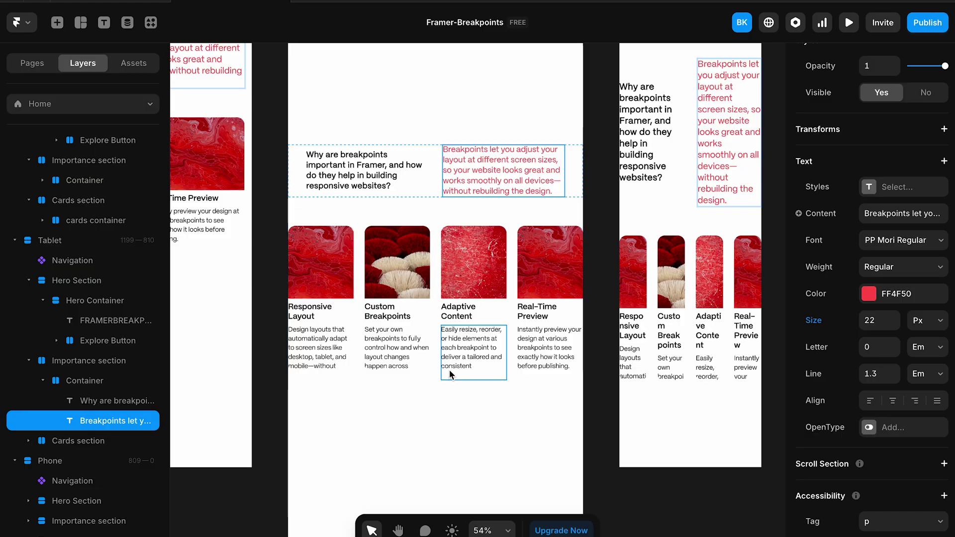
pyautogui.click(94, 447)
pyautogui.click(82, 460)
pyautogui.scroll(-8, 900, 387)
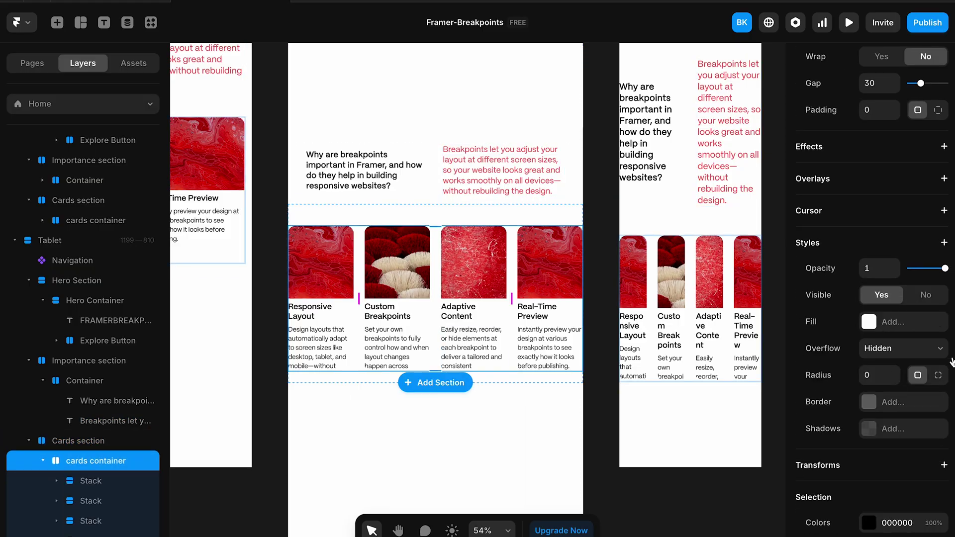
pyautogui.scroll(1, 935, 170)
pyautogui.click(938, 160)
pyautogui.click(934, 189)
pyautogui.write('50')
pyautogui.click(889, 187)
pyautogui.write('50')
# Step: Switch the cards container layout to Grid with an 80 px gap
pyautogui.scroll(1, 510, 412)
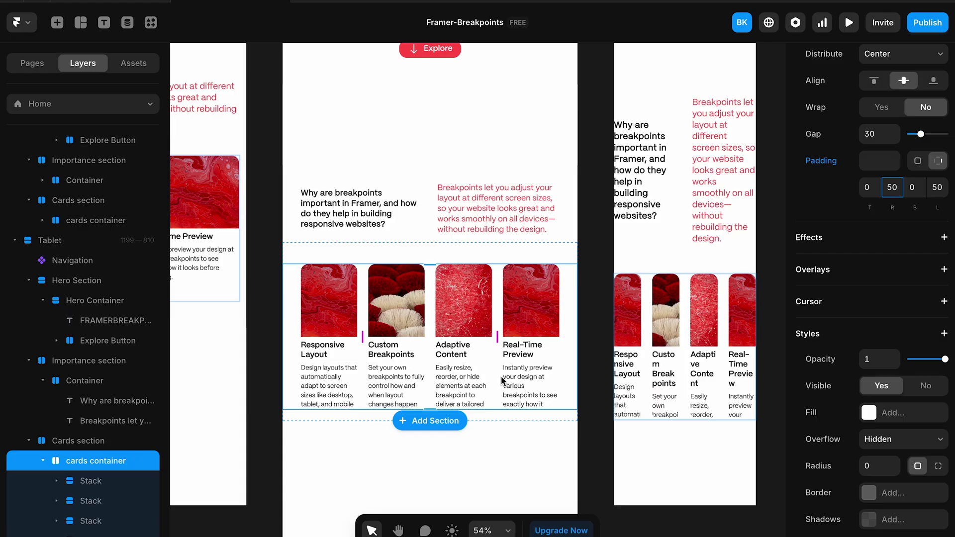
pyautogui.scroll(5, 834, 283)
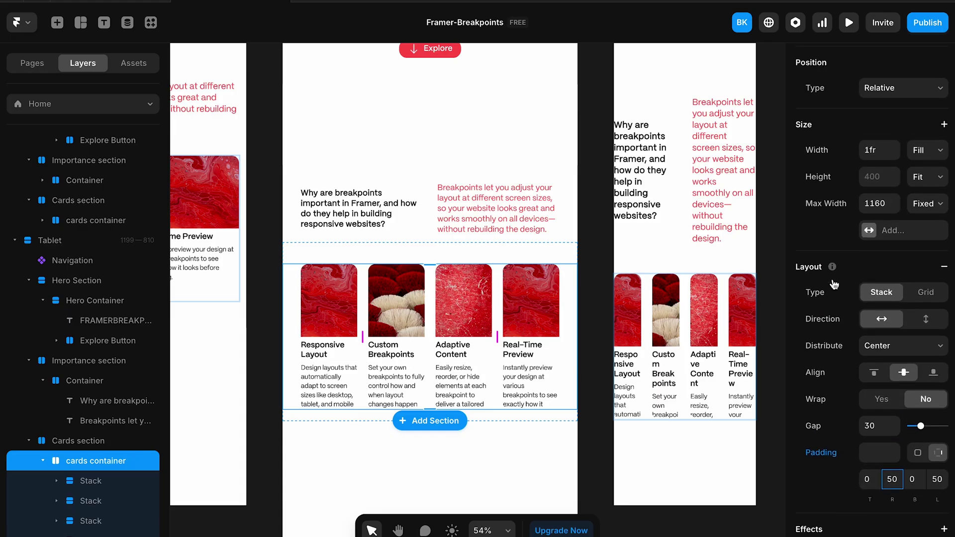
pyautogui.click(931, 293)
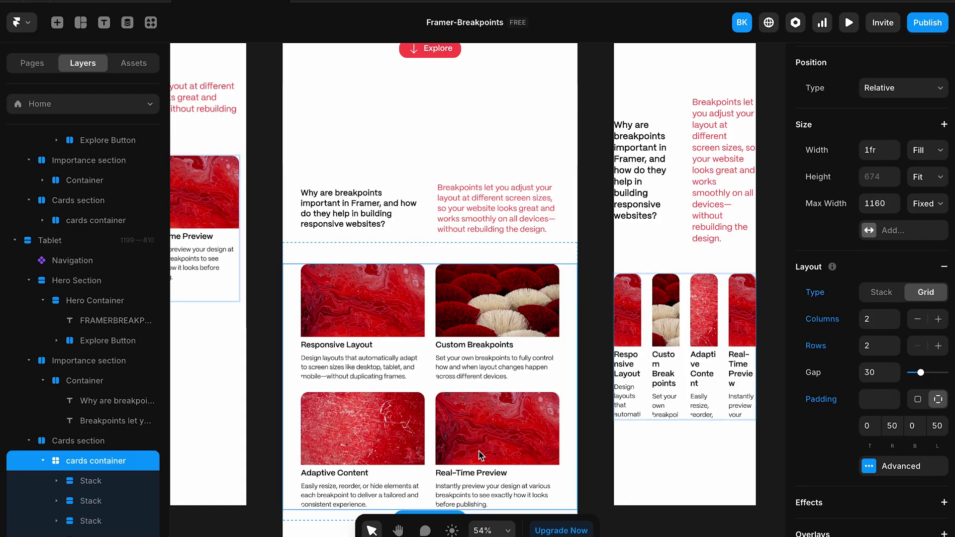
pyautogui.scroll(-2, 479, 449)
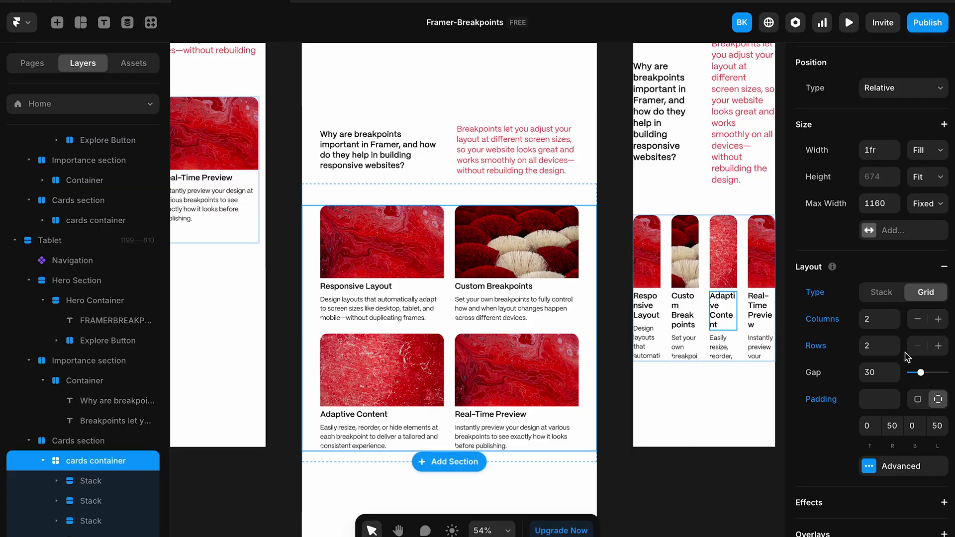
pyautogui.click(871, 372)
pyautogui.write('80')
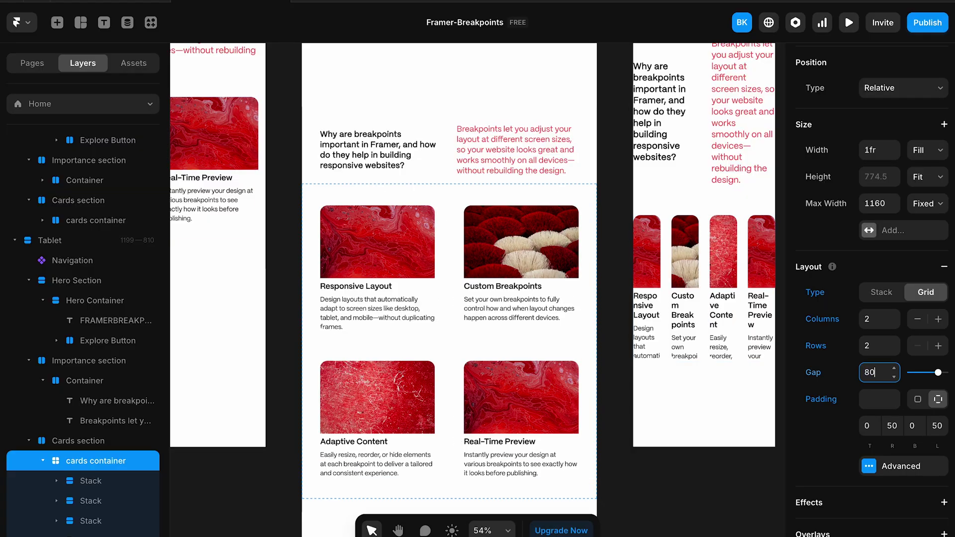
# Step: Increase the phone heading's line spacing to 1.4
pyautogui.click(607, 314)
pyautogui.scroll(2, 605, 314)
pyautogui.scroll(-3, 604, 313)
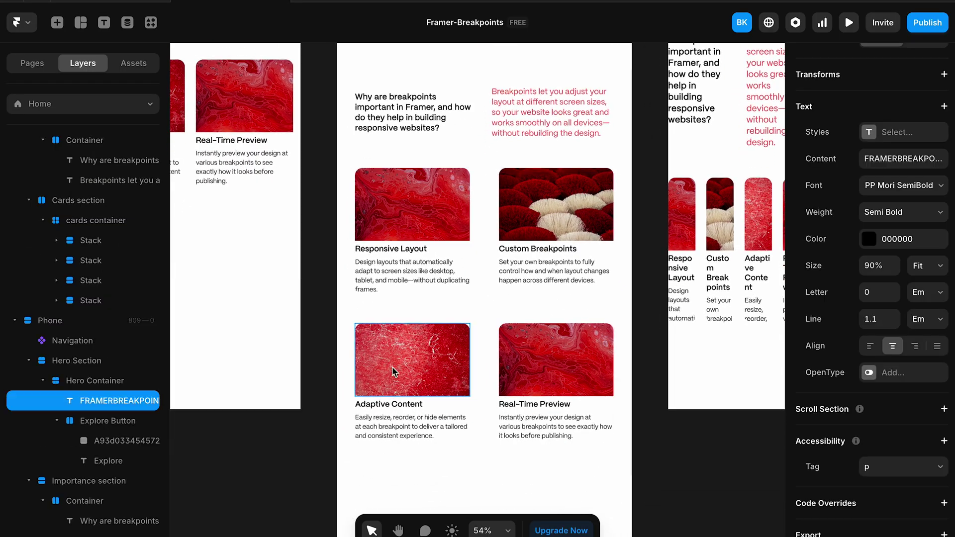
pyautogui.scroll(5, 392, 366)
pyautogui.hscroll(5, 392, 366)
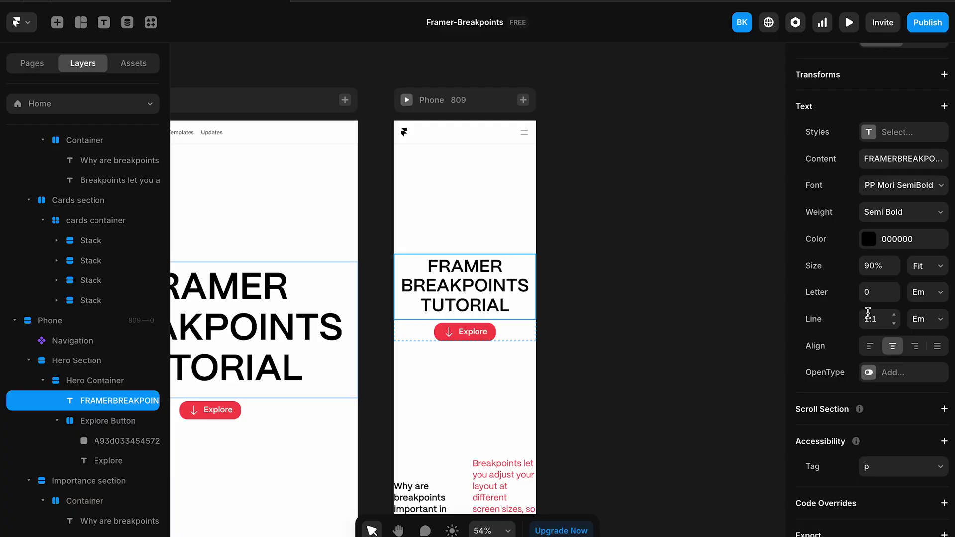
pyautogui.click(894, 316)
pyautogui.click(894, 316)
pyautogui.click(895, 316)
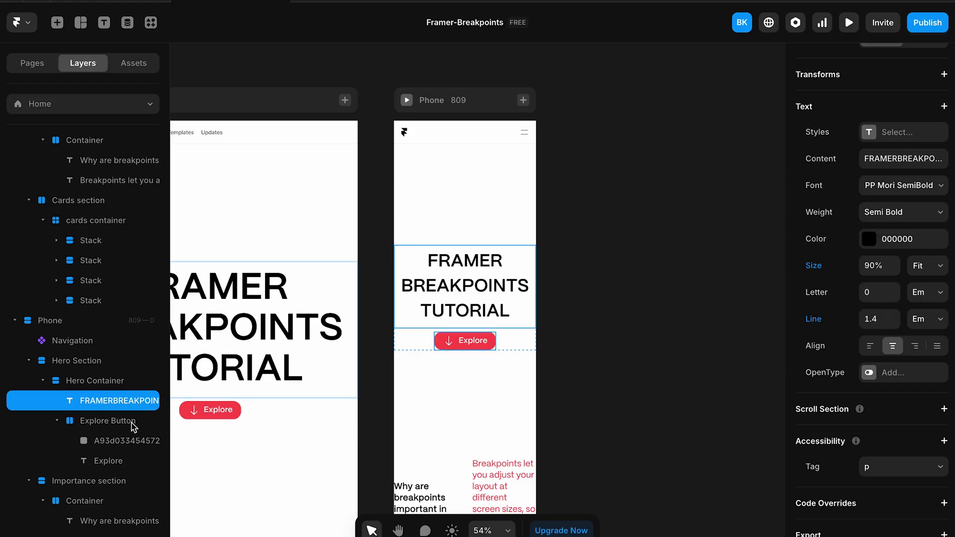
# Step: Resize the phone Explore button to 150 wide by 40 high
pyautogui.click(452, 340)
pyautogui.click(878, 210)
pyautogui.write('1')
pyautogui.press('Tab')
pyautogui.write('40')
pyautogui.press('Return')
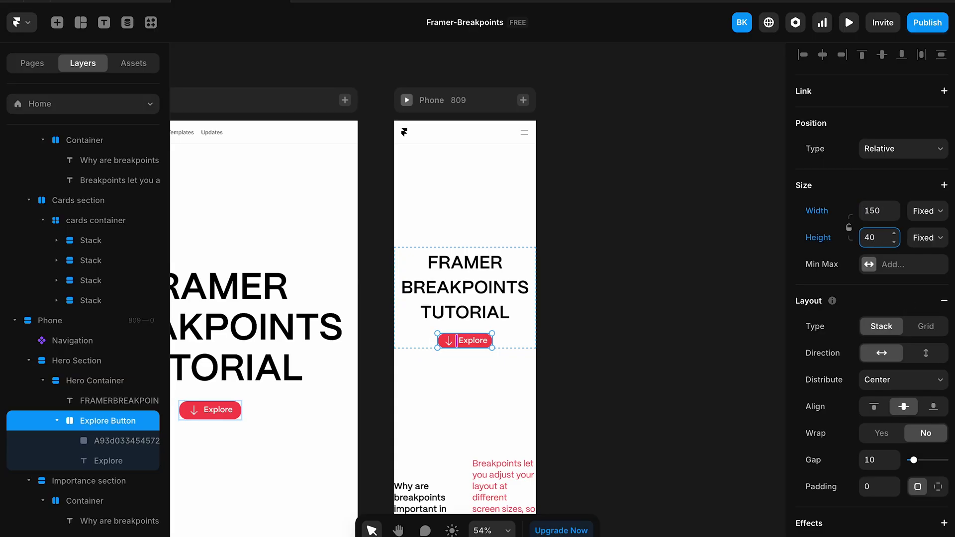
# Step: Set the Explore label's font size to 20
pyautogui.click(523, 347)
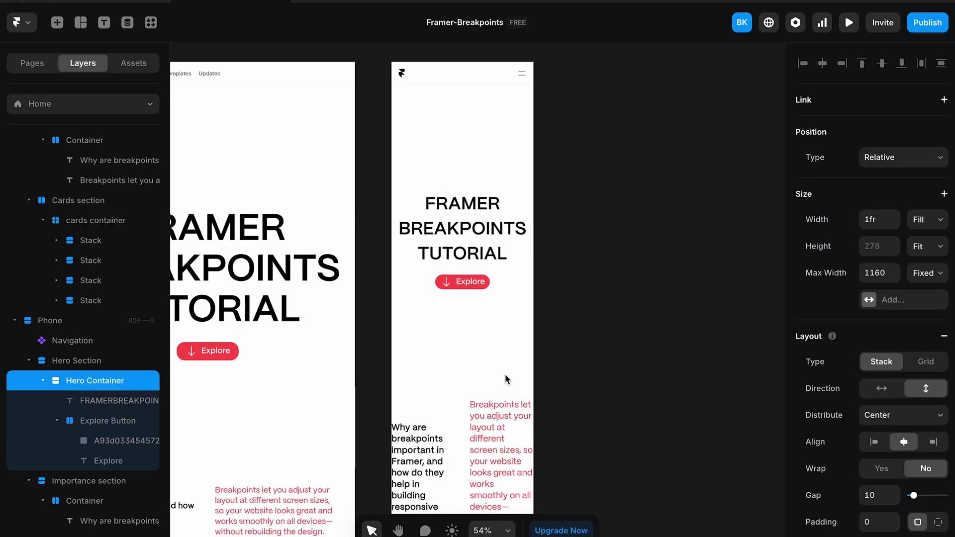
pyautogui.scroll(-3, 506, 374)
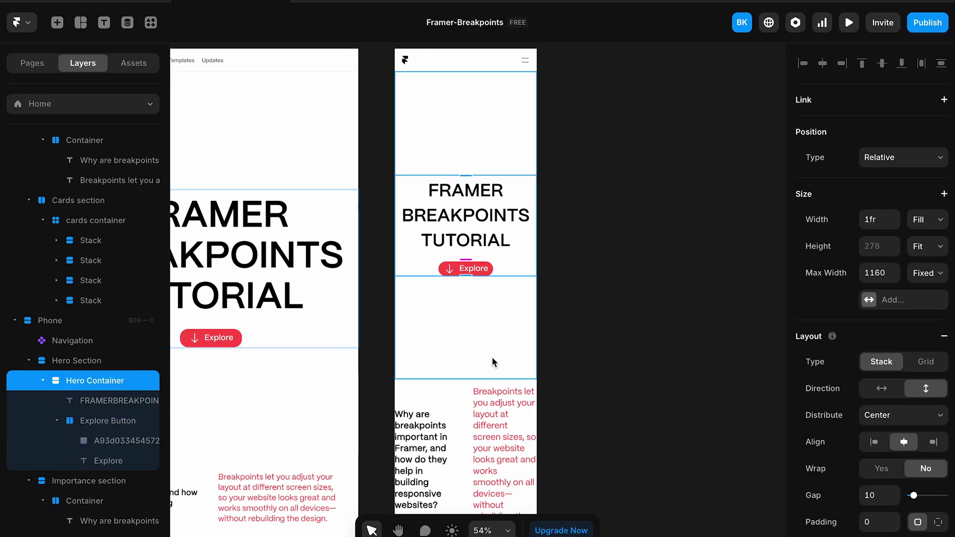
pyautogui.click(469, 270)
pyautogui.click(890, 391)
pyautogui.press('BackSpace')
pyautogui.write('0')
pyautogui.press('Return')
# Step: Shrink the Explore button's arrow icon to a width of 28
pyautogui.click(450, 268)
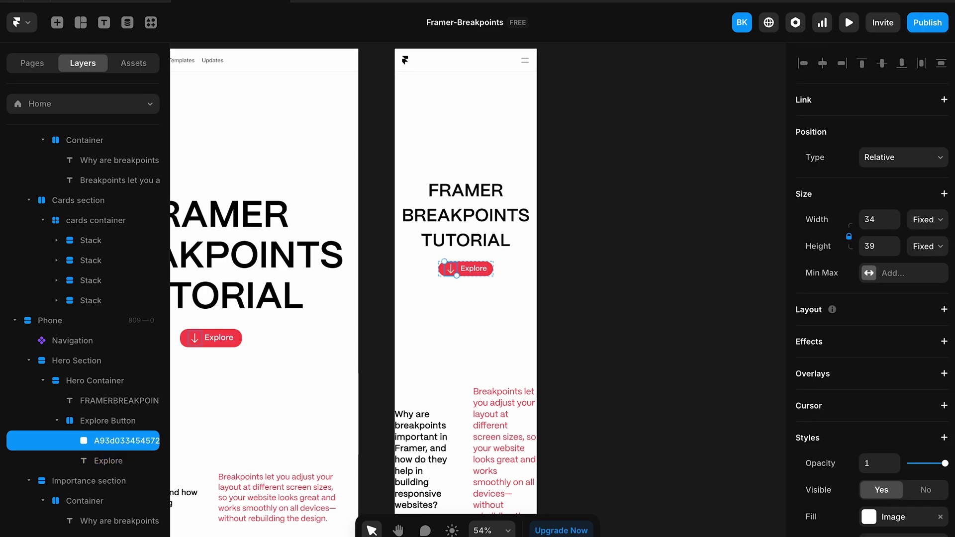
pyautogui.click(890, 220)
pyautogui.write('28')
pyautogui.press('Return')
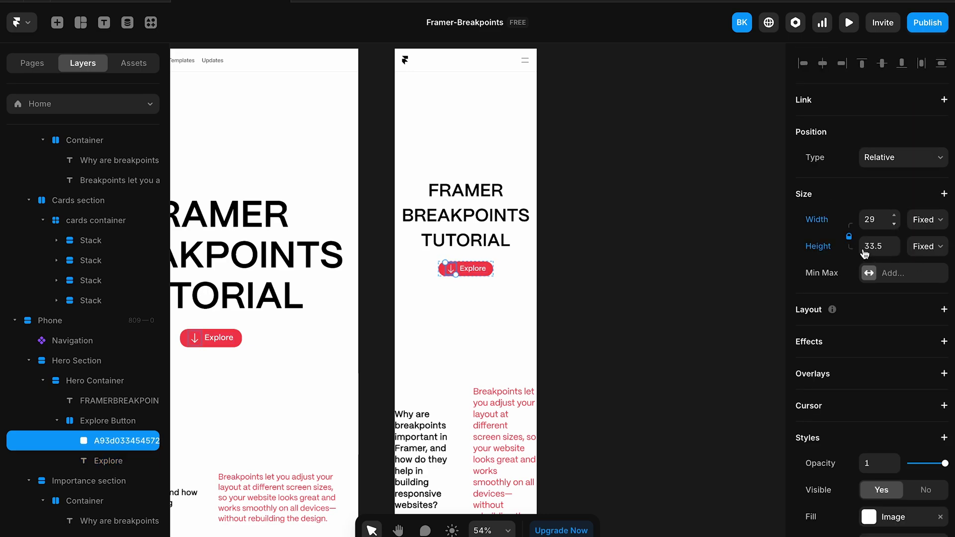
pyautogui.click(559, 329)
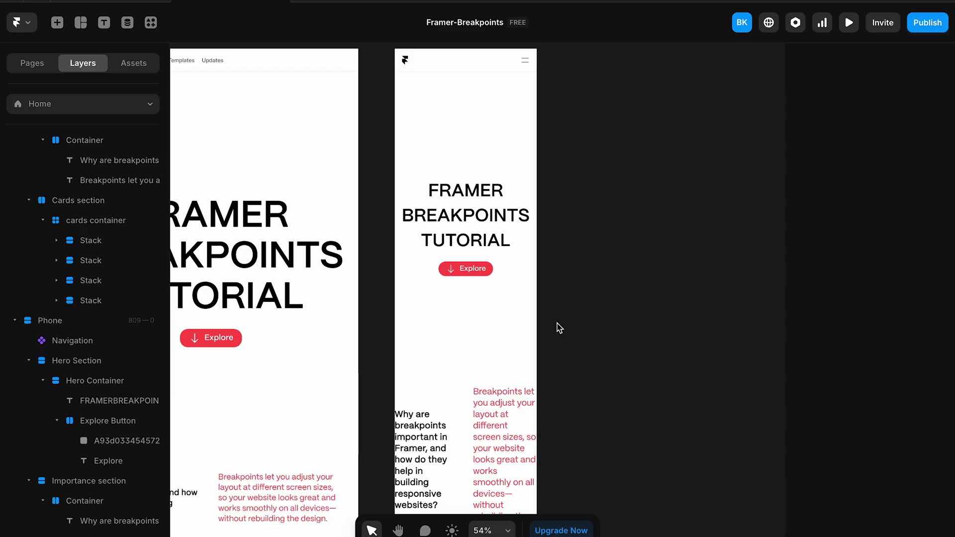
pyautogui.scroll(3, 557, 324)
pyautogui.click(411, 180)
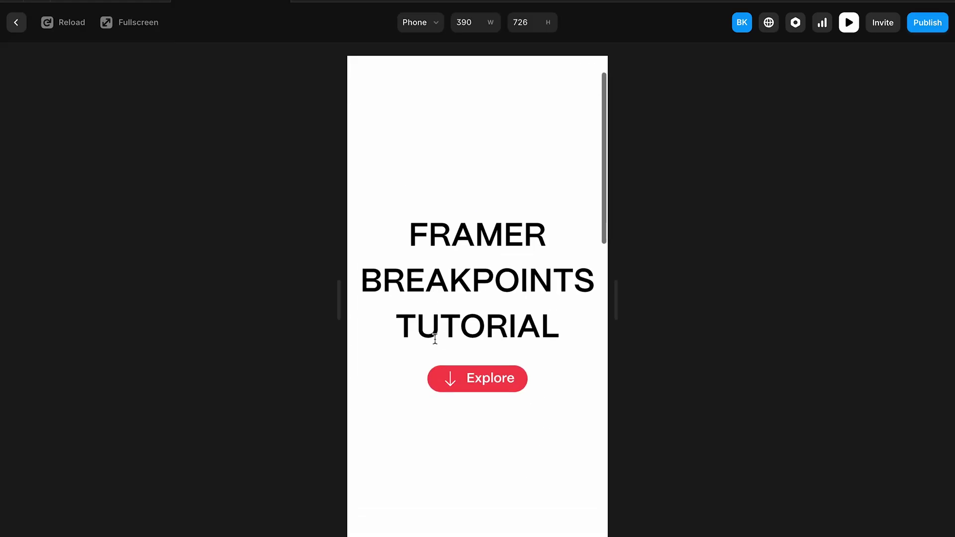
pyautogui.click(16, 22)
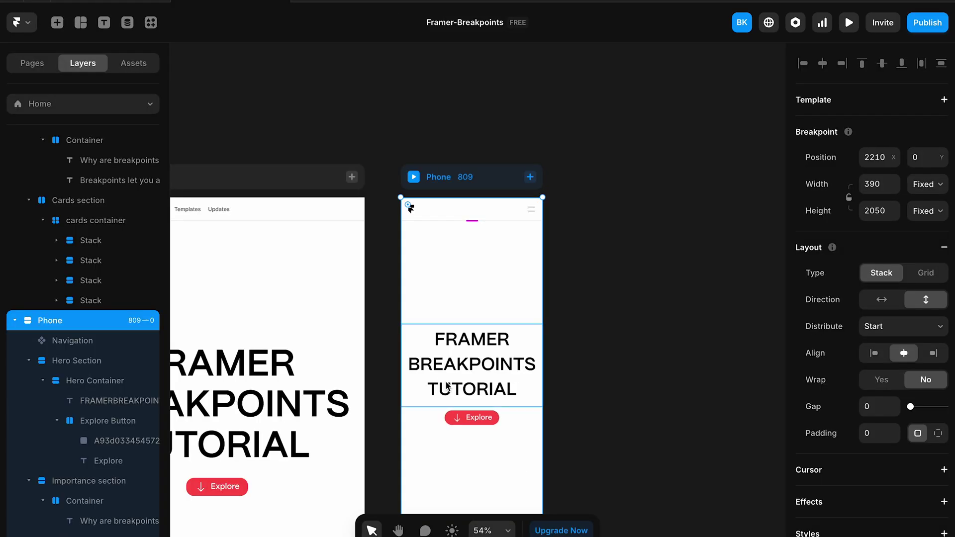
pyautogui.scroll(-5, 453, 398)
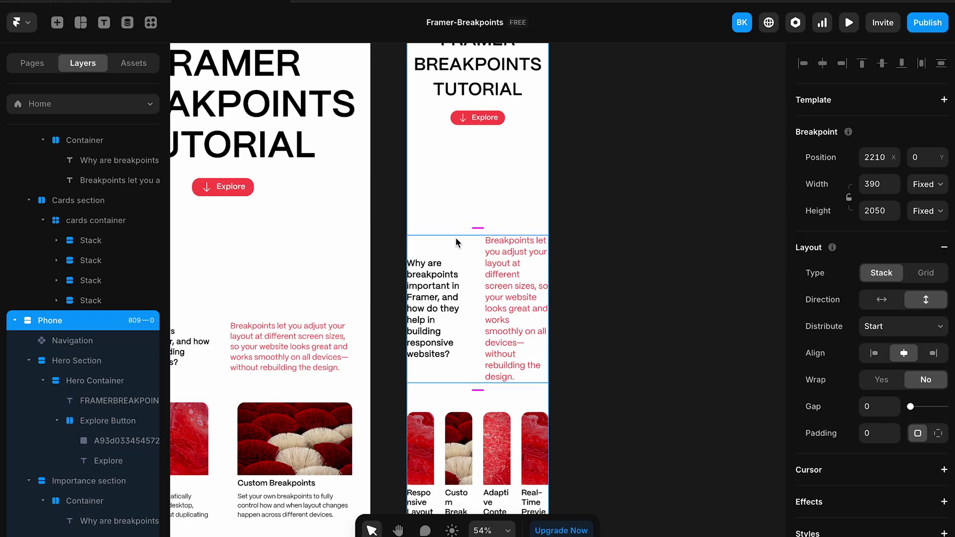
# Step: Set the phone's breakpoints text container direction to vertical, stacking the question above the paragraph
pyautogui.click(455, 238)
pyautogui.scroll(-3, 90, 482)
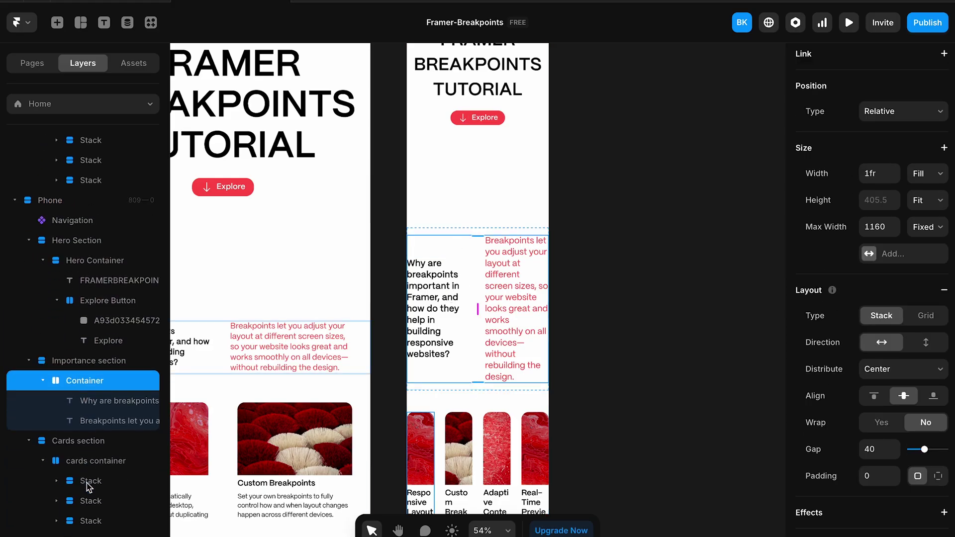
pyautogui.click(925, 342)
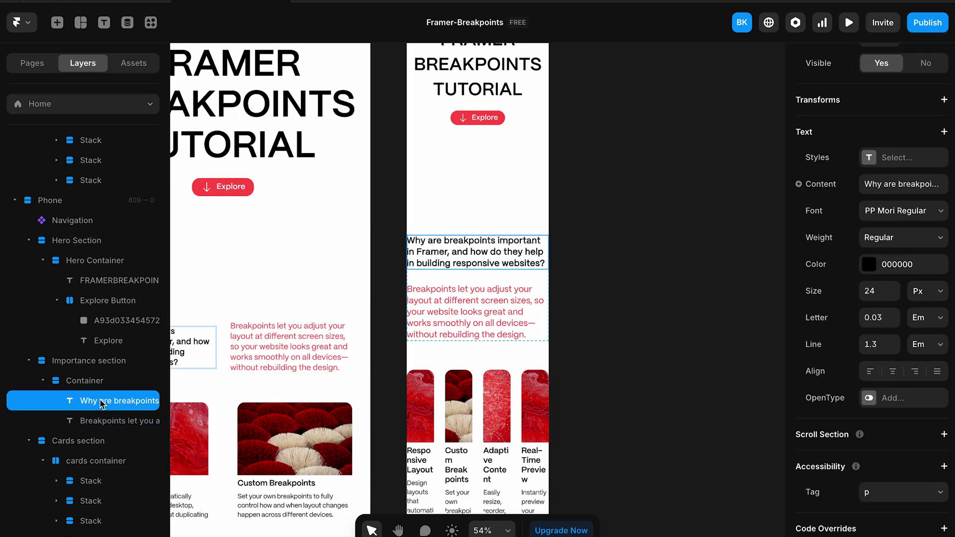
# Step: Reduce both the question and the explanation paragraph to font size 20
pyautogui.click(894, 296)
pyautogui.click(895, 296)
pyautogui.click(895, 296)
pyautogui.click(895, 296)
pyautogui.click(452, 308)
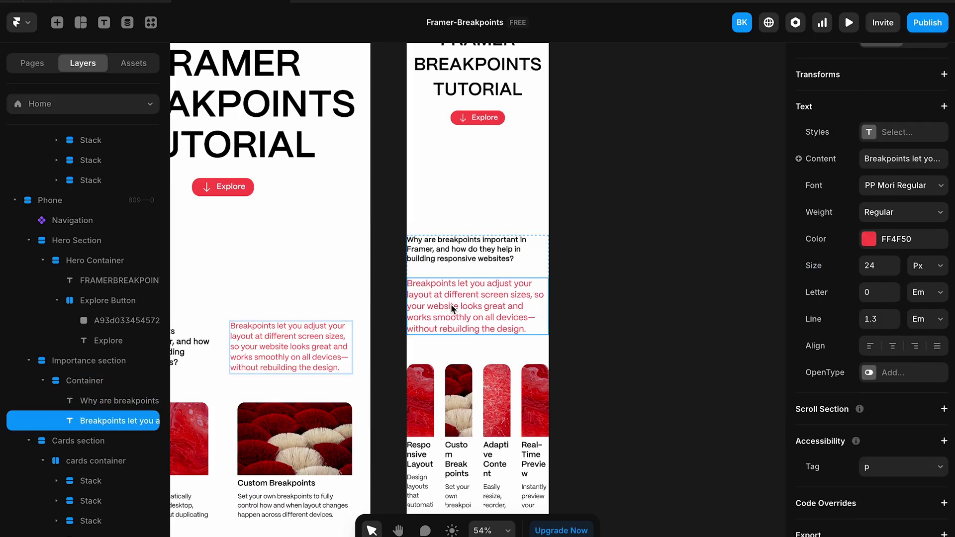
pyautogui.click(894, 273)
pyautogui.click(894, 273)
pyautogui.click(894, 273)
pyautogui.click(894, 273)
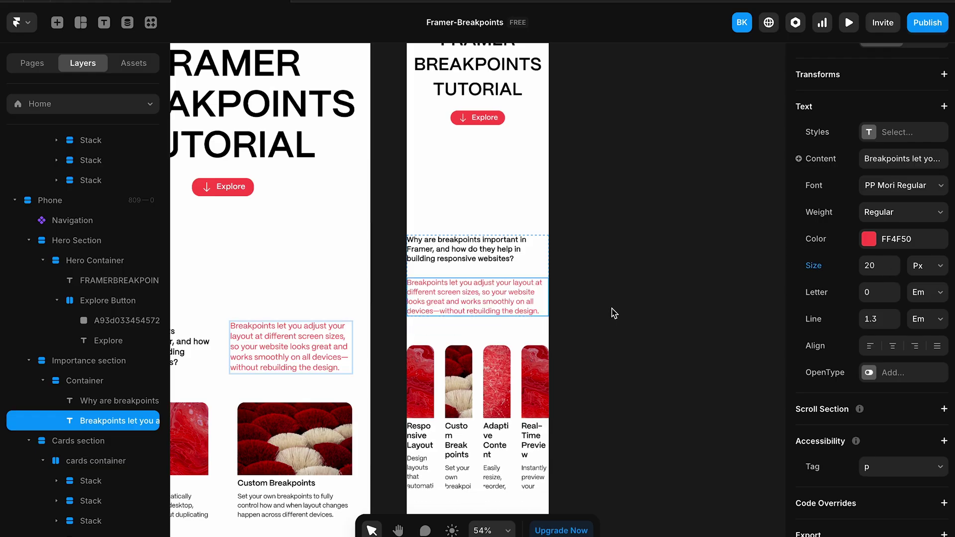
# Step: Give the text section container 20 px right and left padding
pyautogui.click(84, 386)
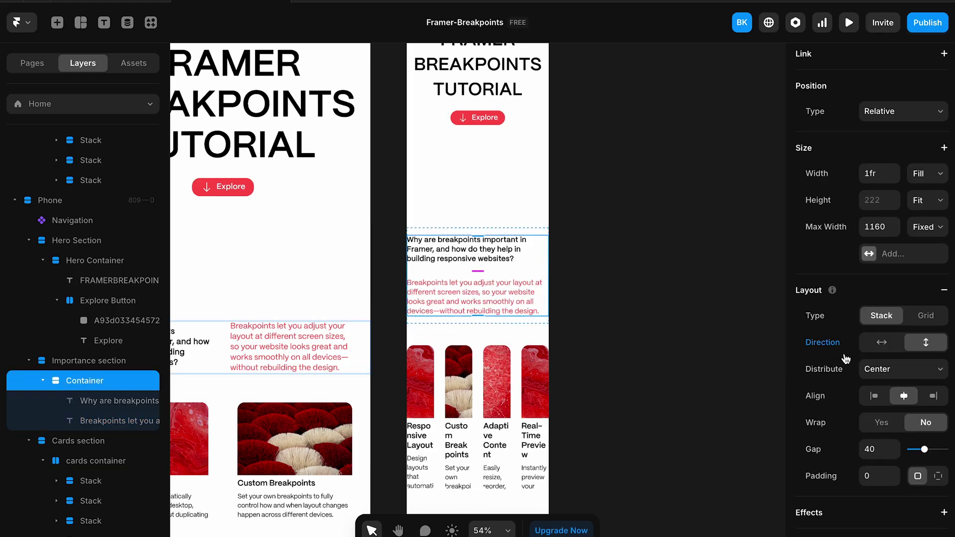
pyautogui.click(932, 478)
pyautogui.scroll(-3, 906, 433)
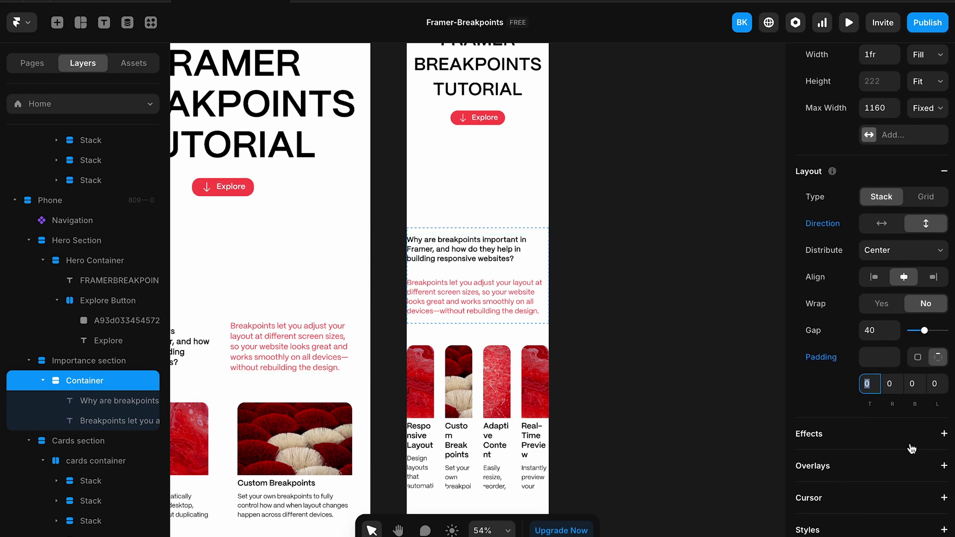
pyautogui.click(891, 383)
pyautogui.write('20')
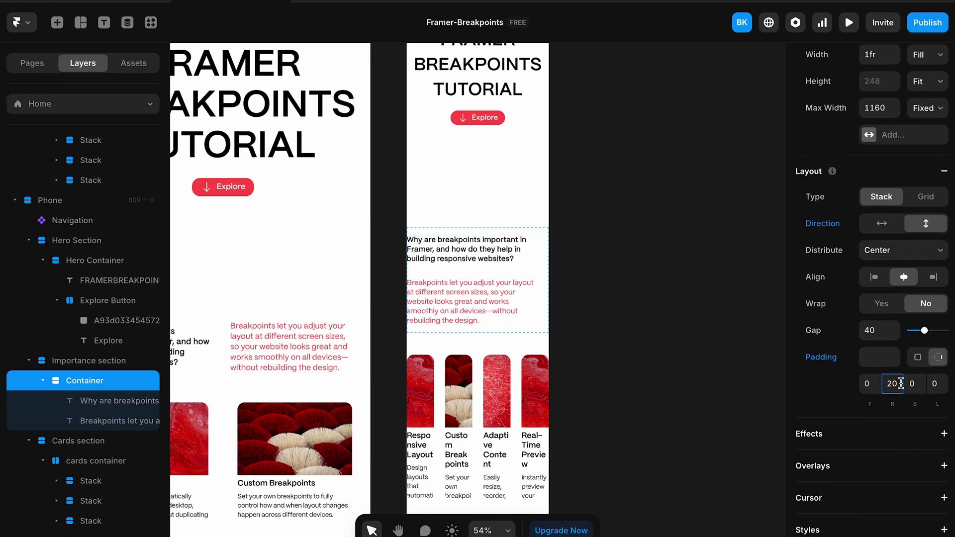
pyautogui.click(932, 383)
pyautogui.write('20')
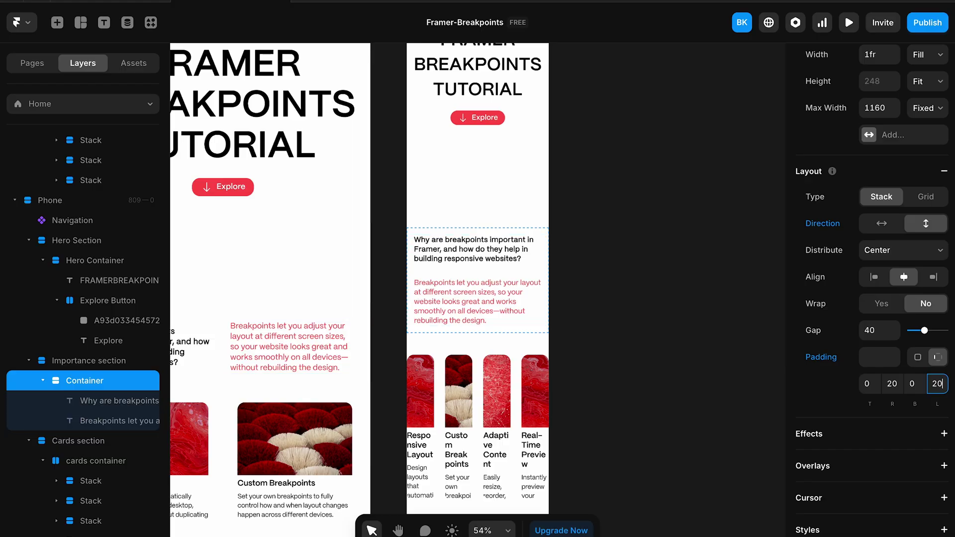
pyautogui.click(608, 337)
# Step: Preview the phone layout to check the text section, then return to the editor
pyautogui.scroll(8, 608, 337)
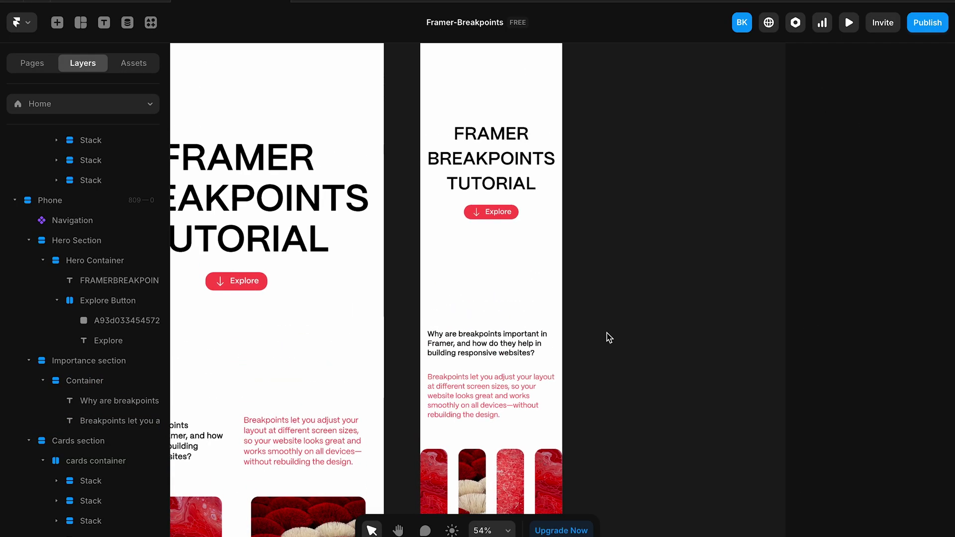
pyautogui.click(432, 99)
pyautogui.scroll(-7, 439, 313)
pyautogui.scroll(1, 440, 312)
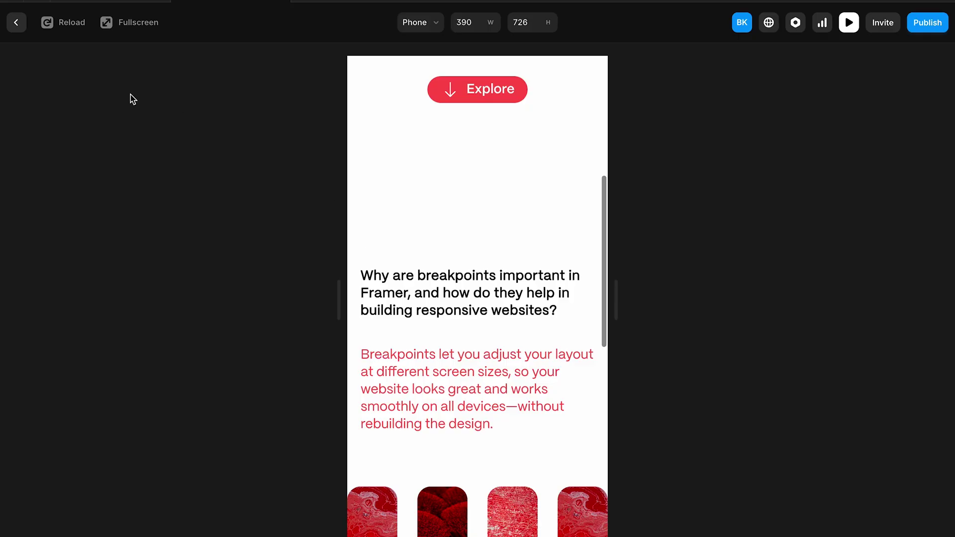
pyautogui.click(16, 22)
# Step: Set the phone cards container's padding to 0, 20, 0, 20 so right and left are 20 px
pyautogui.scroll(-5, 518, 362)
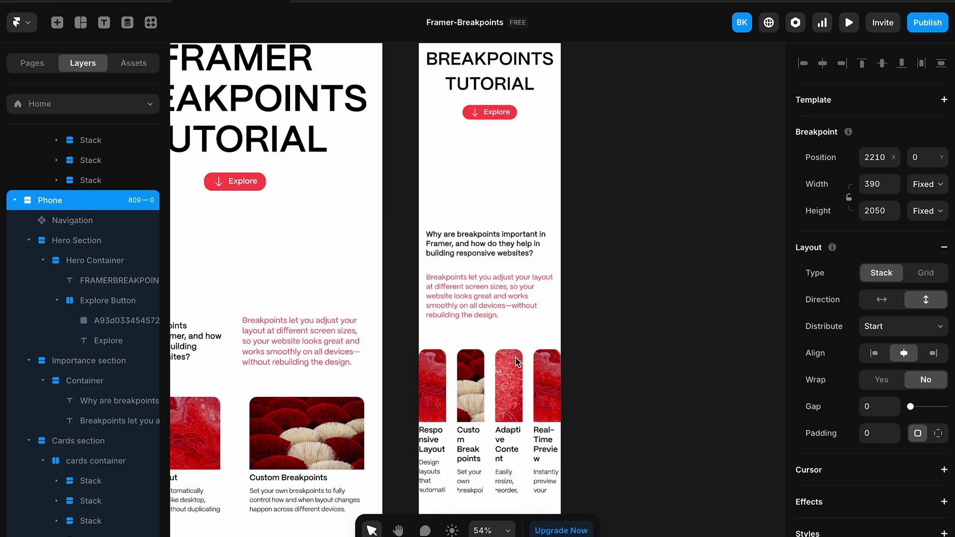
pyautogui.scroll(2, 422, 298)
pyautogui.scroll(-5, 102, 475)
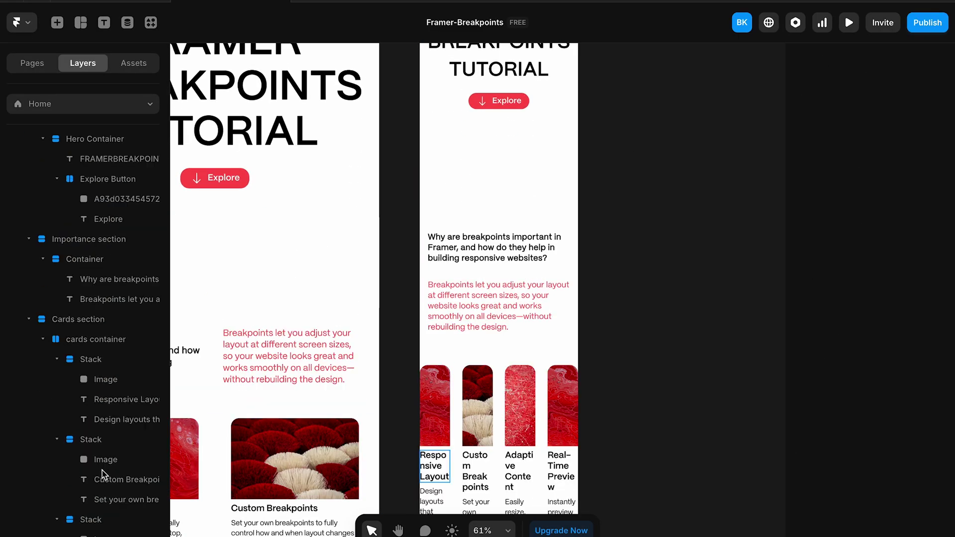
pyautogui.click(84, 223)
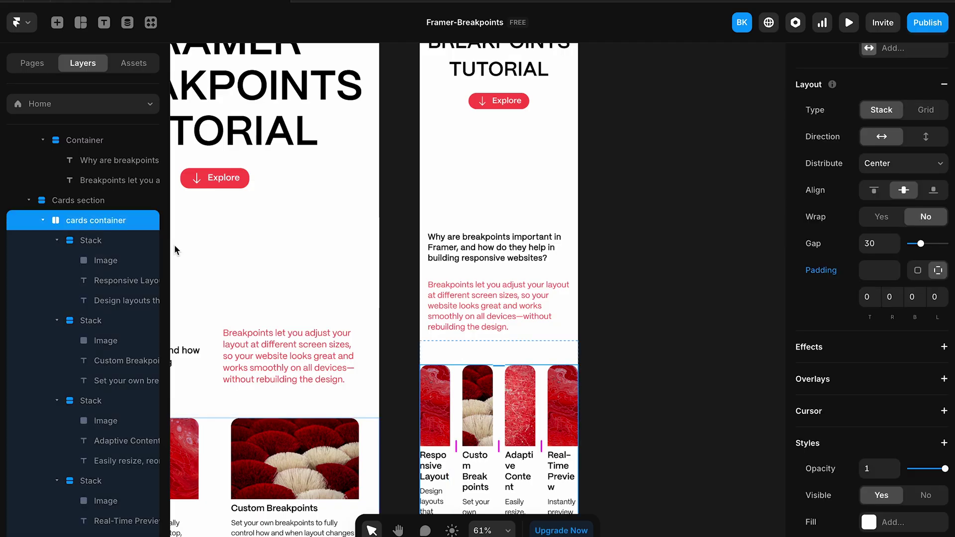
pyautogui.scroll(-3, 942, 385)
pyautogui.scroll(1, 941, 386)
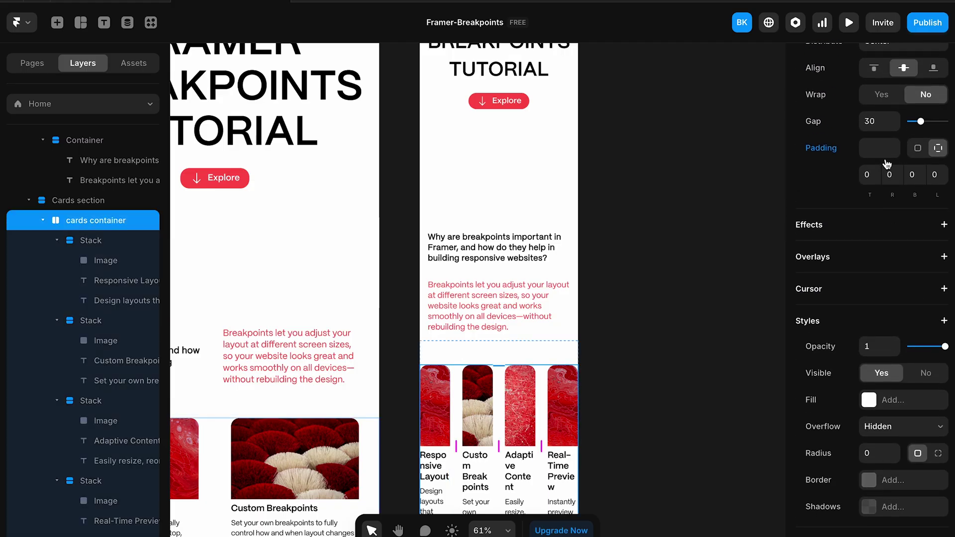
pyautogui.click(889, 174)
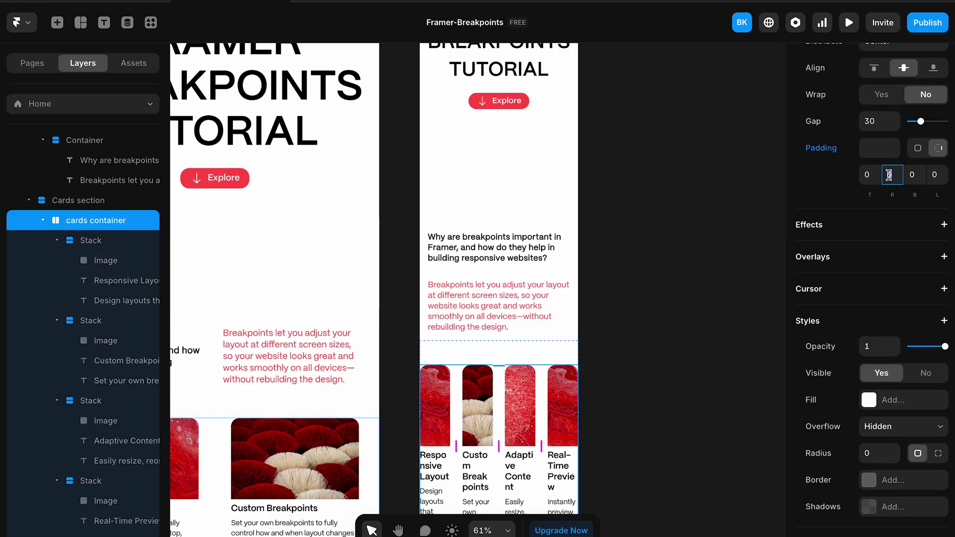
pyautogui.write('20')
pyautogui.click(935, 175)
pyautogui.write('20')
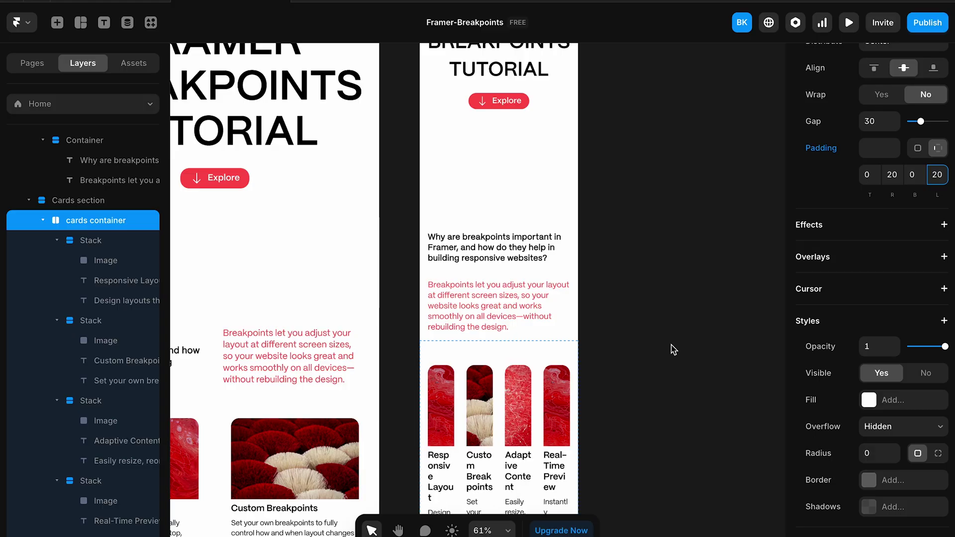
pyautogui.scroll(-3, 598, 392)
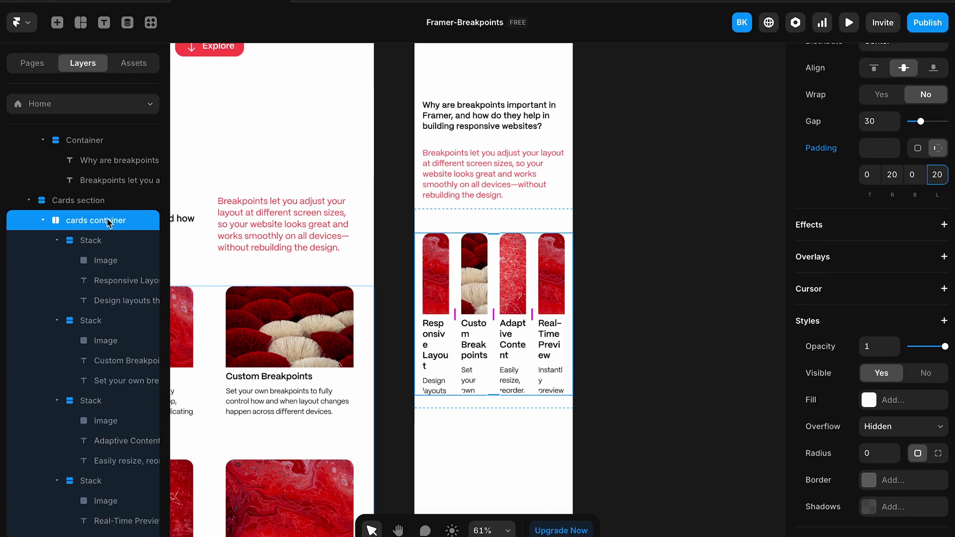
pyautogui.scroll(3, 873, 306)
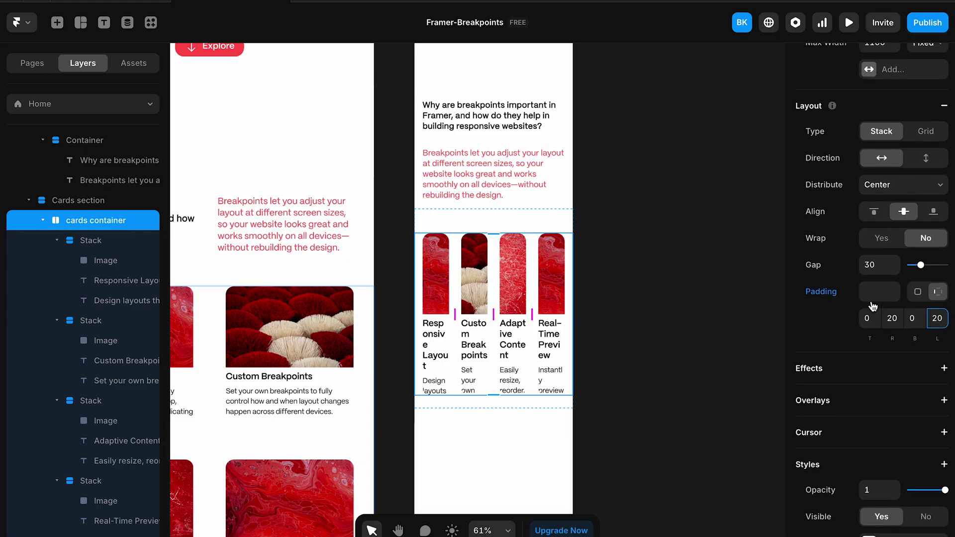
pyautogui.scroll(1, 829, 367)
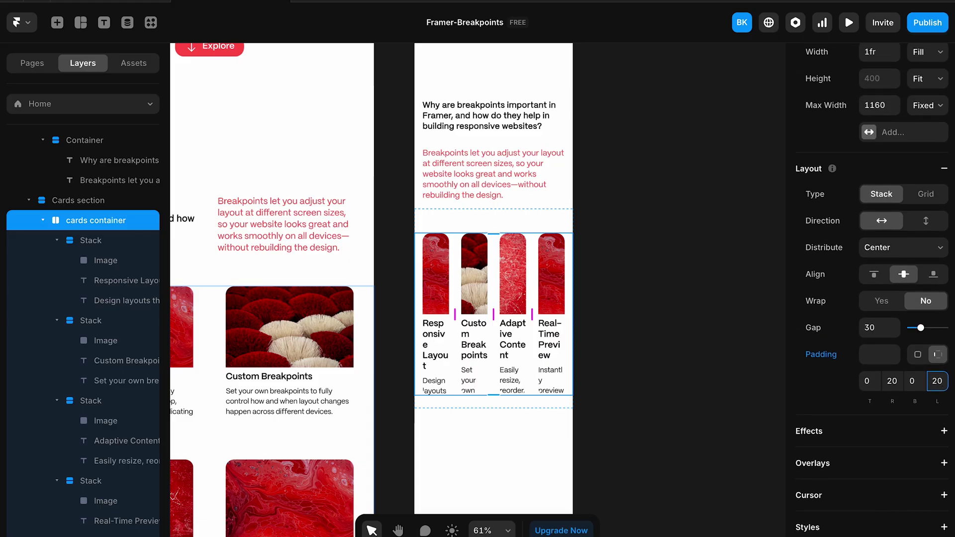
# Step: Set the phone cards container direction to vertical
pyautogui.click(926, 220)
pyautogui.scroll(-3, 637, 335)
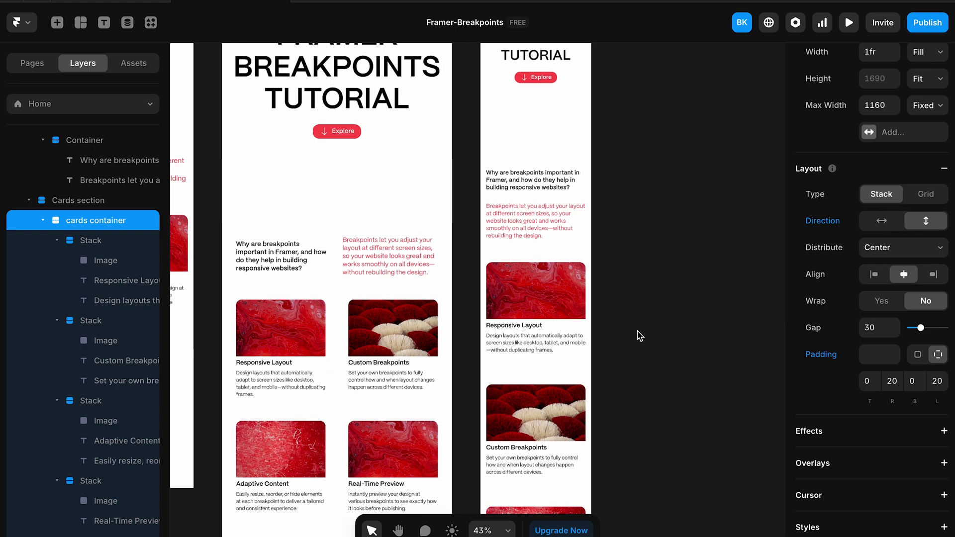
pyautogui.hscroll(2, 639, 336)
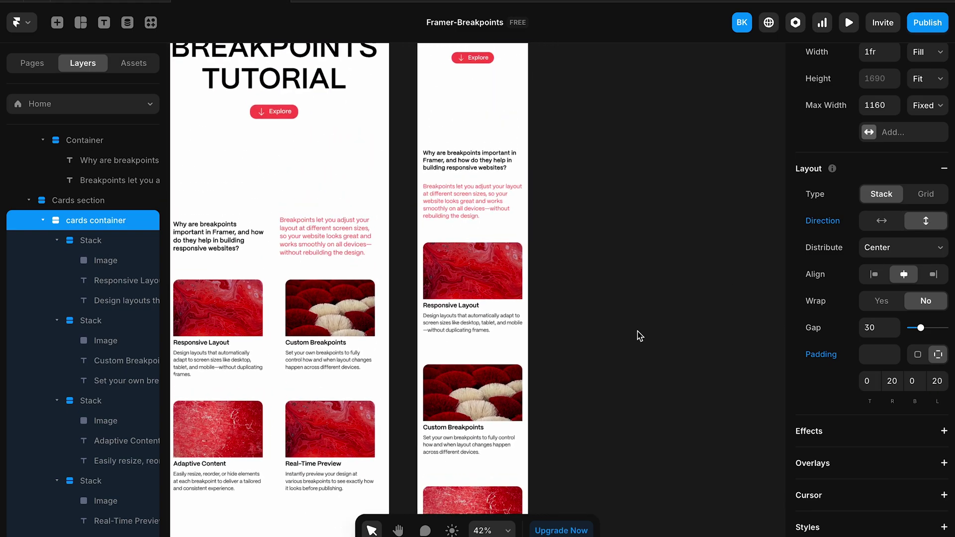
pyautogui.scroll(-1, 639, 336)
pyautogui.hscroll(-1, 639, 336)
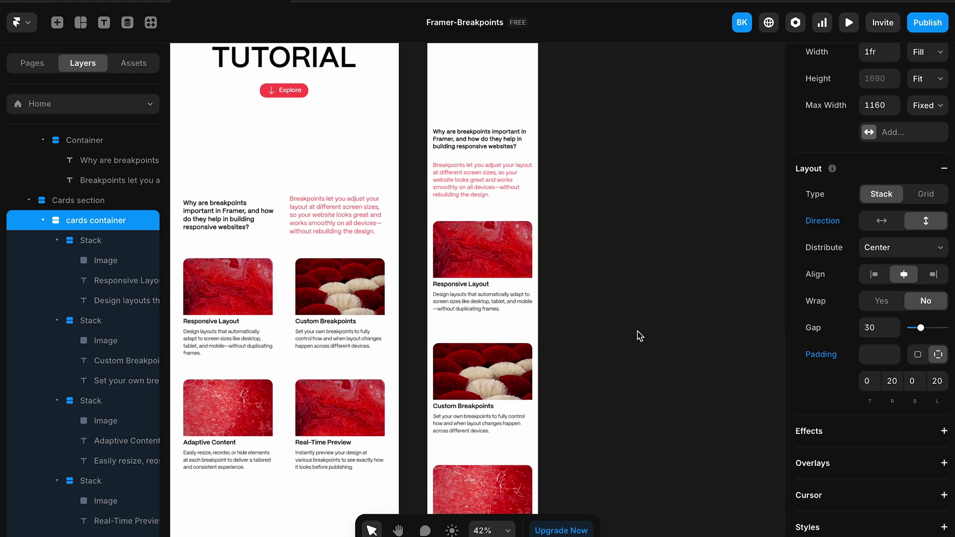
# Step: Make the first card and the Custom Breakpoints card Fit Content height
pyautogui.click(116, 243)
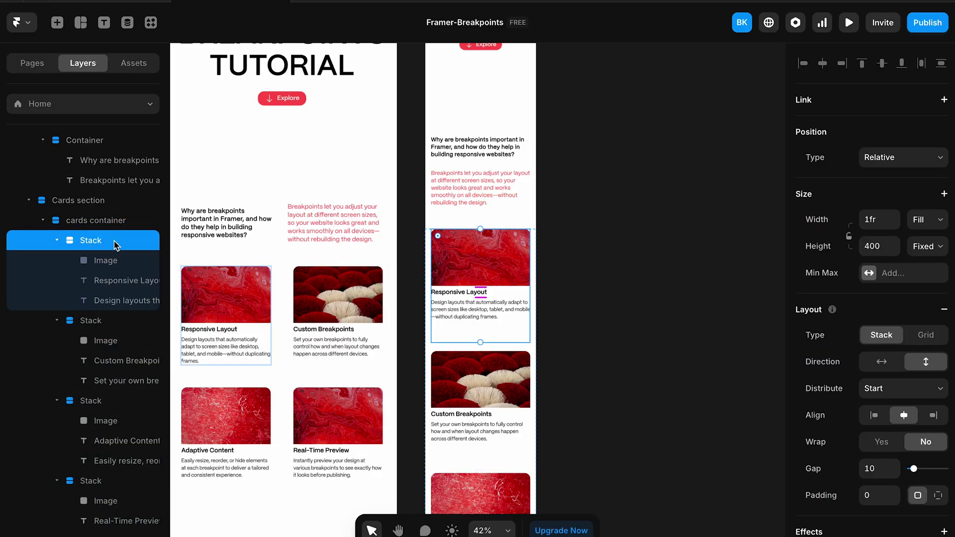
pyautogui.click(928, 247)
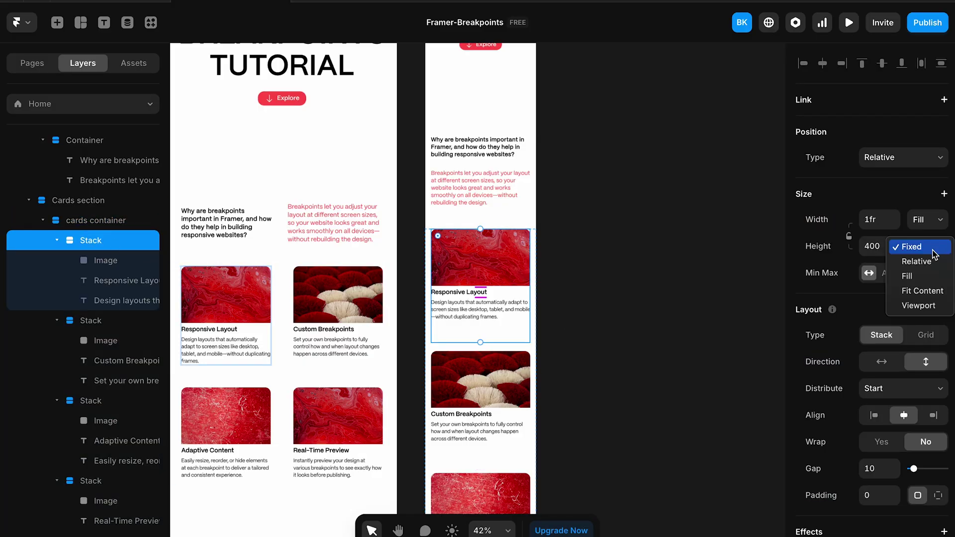
pyautogui.click(922, 291)
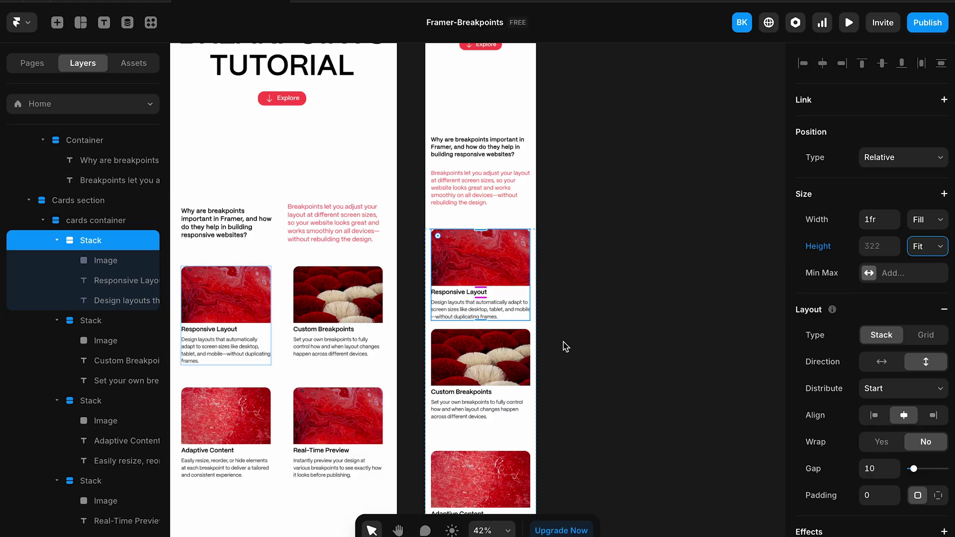
pyautogui.scroll(-4, 572, 388)
pyautogui.hscroll(1, 572, 388)
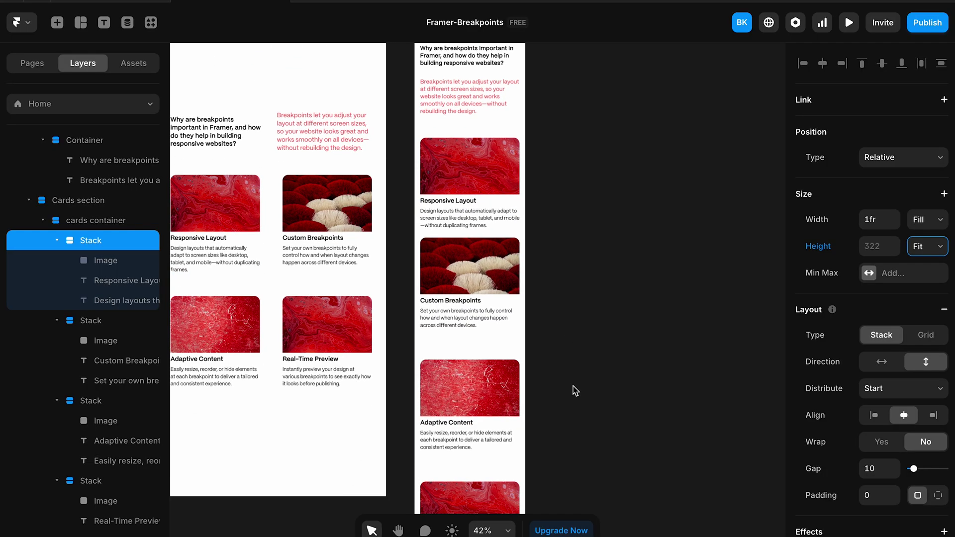
pyautogui.click(114, 325)
pyautogui.click(931, 249)
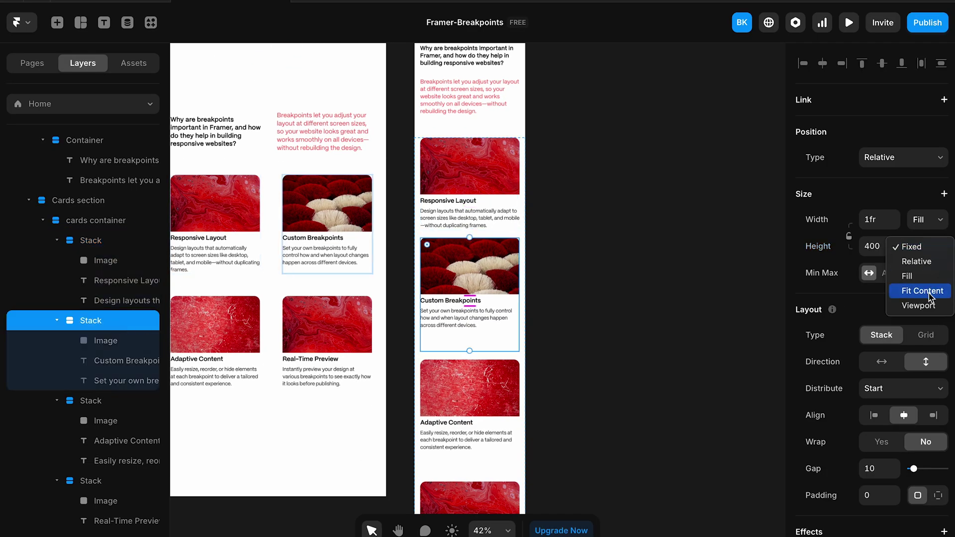
pyautogui.click(925, 291)
# Step: Set the Adaptive Content and Real-Time Preview cards to Fit Content height
pyautogui.click(488, 441)
pyautogui.click(927, 246)
pyautogui.click(923, 291)
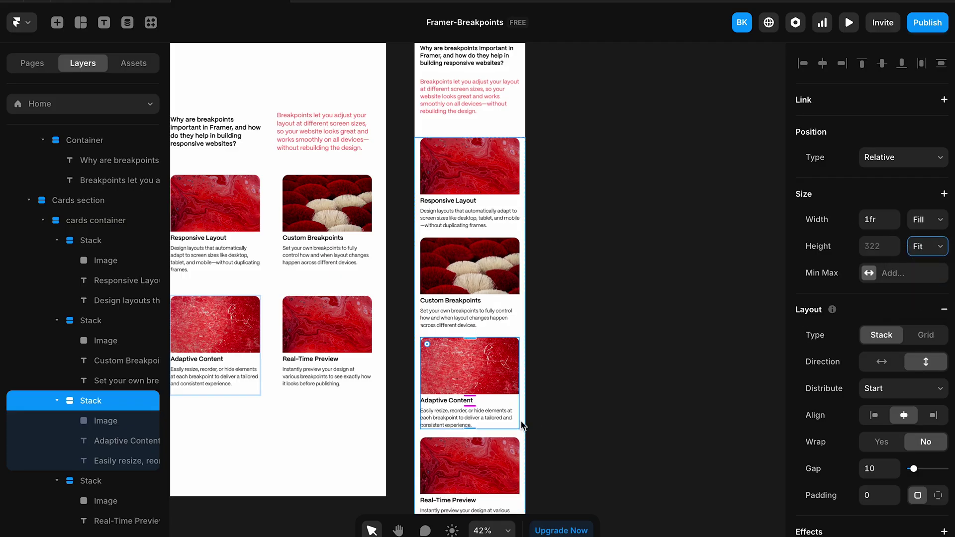
pyautogui.scroll(-5, 449, 392)
pyautogui.hscroll(1, 450, 392)
pyautogui.click(450, 391)
pyautogui.click(928, 246)
pyautogui.click(921, 277)
pyautogui.click(671, 326)
pyautogui.scroll(5, 642, 308)
pyautogui.hscroll(-1, 641, 308)
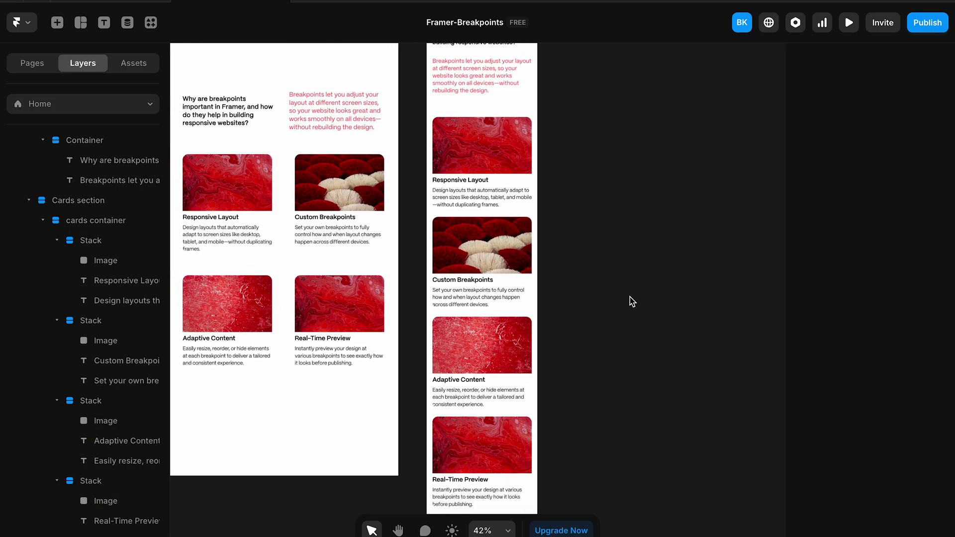
# Step: Set the Responsive Layout card title to 20 px and its description to 16 px
pyautogui.click(111, 282)
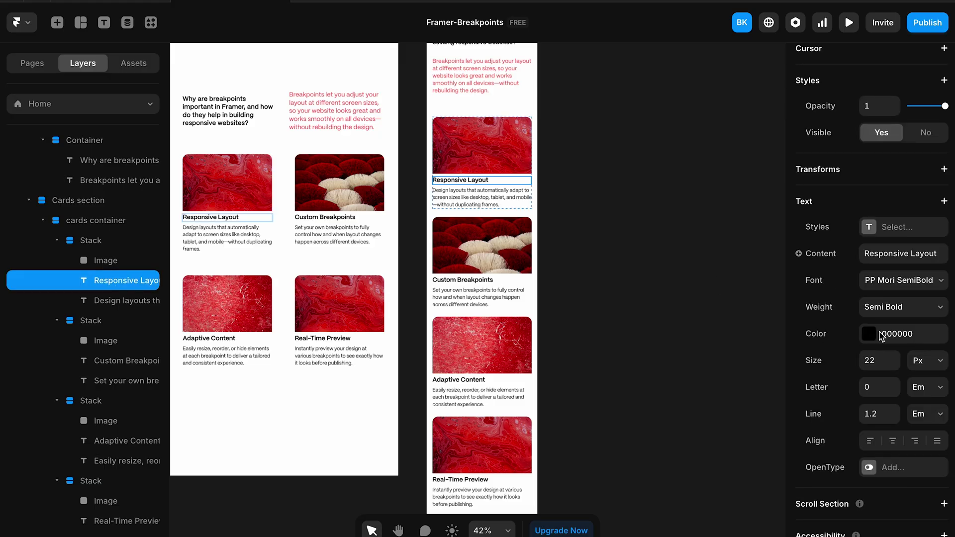
pyautogui.click(895, 366)
pyautogui.click(894, 367)
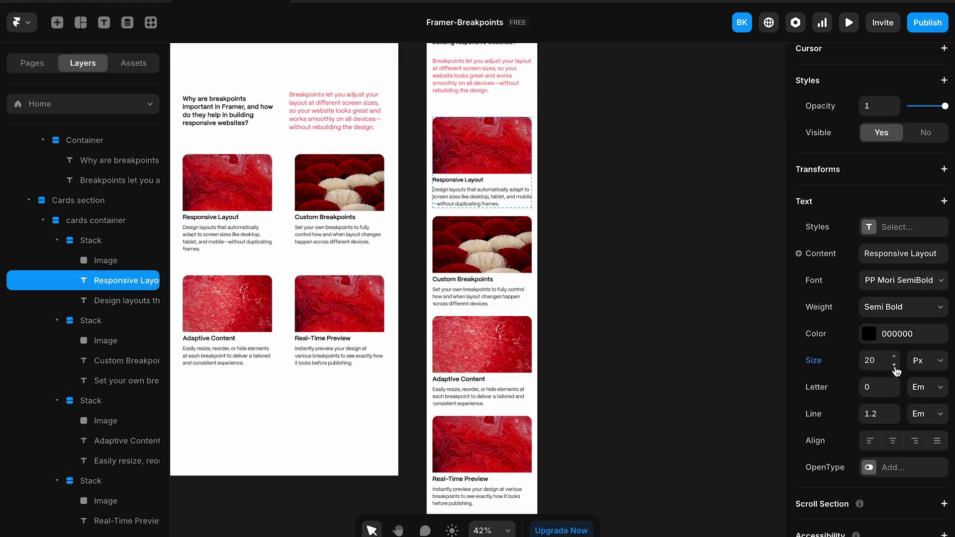
pyautogui.click(107, 302)
pyautogui.click(893, 301)
pyautogui.click(894, 300)
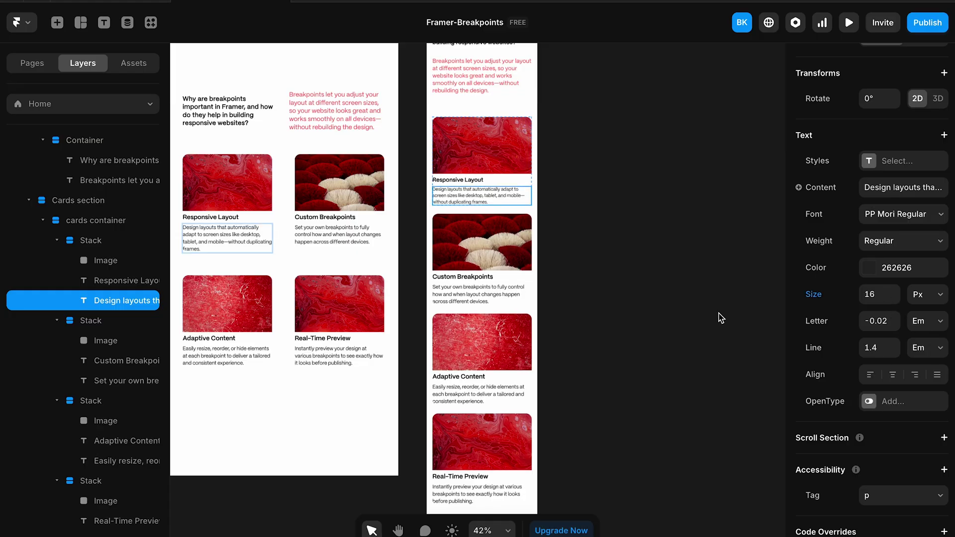
# Step: Shrink the Custom Breakpoints, Adaptive Content and Real-Time Preview card texts, descriptions to 16 px
pyautogui.click(95, 362)
pyautogui.keyDown('shift'); pyautogui.click(108, 442); pyautogui.keyUp('shift')
pyautogui.keyDown('shift'); pyautogui.click(119, 521); pyautogui.keyUp('shift')
pyautogui.scroll(-6, 935, 331)
pyautogui.click(124, 380)
pyautogui.keyDown('shift'); pyautogui.click(109, 461); pyautogui.keyUp('shift')
pyautogui.scroll(-5, 921, 271)
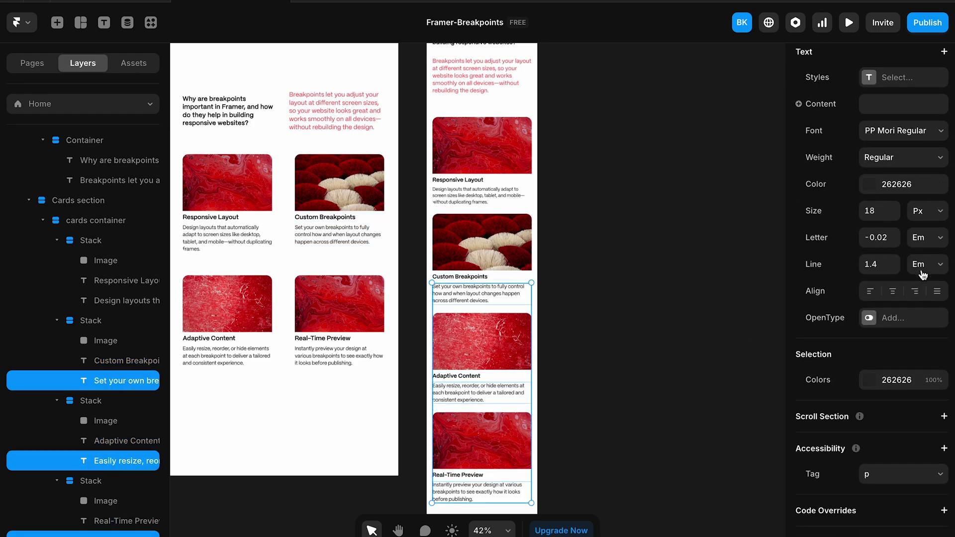
pyautogui.click(894, 223)
pyautogui.click(631, 260)
pyautogui.scroll(2, 632, 261)
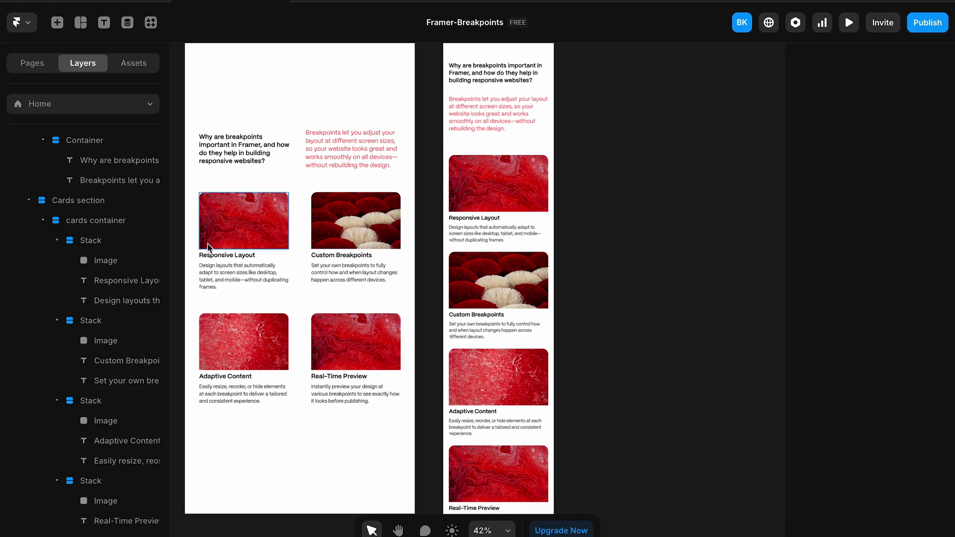
pyautogui.click(84, 220)
pyautogui.scroll(1, 910, 199)
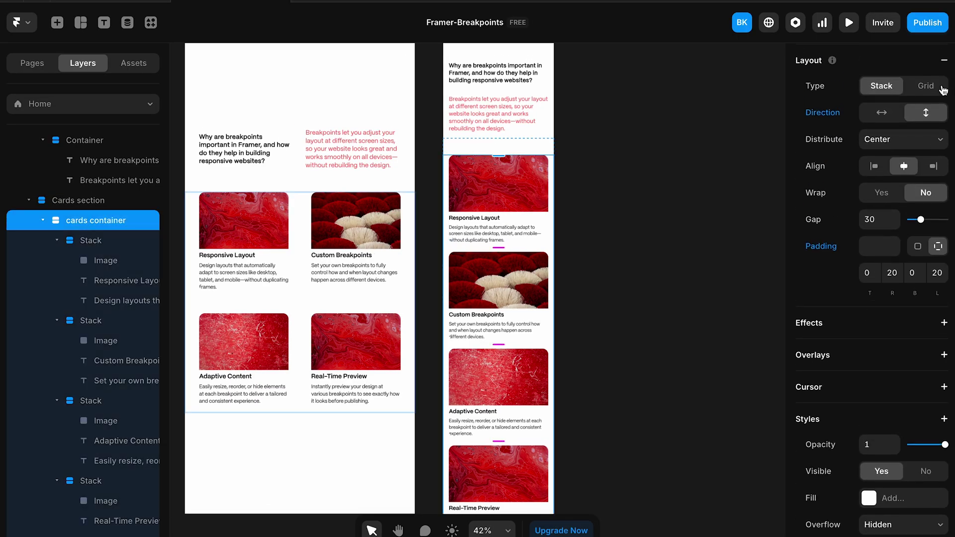
pyautogui.click(935, 85)
pyautogui.scroll(1, 657, 239)
pyautogui.click(648, 236)
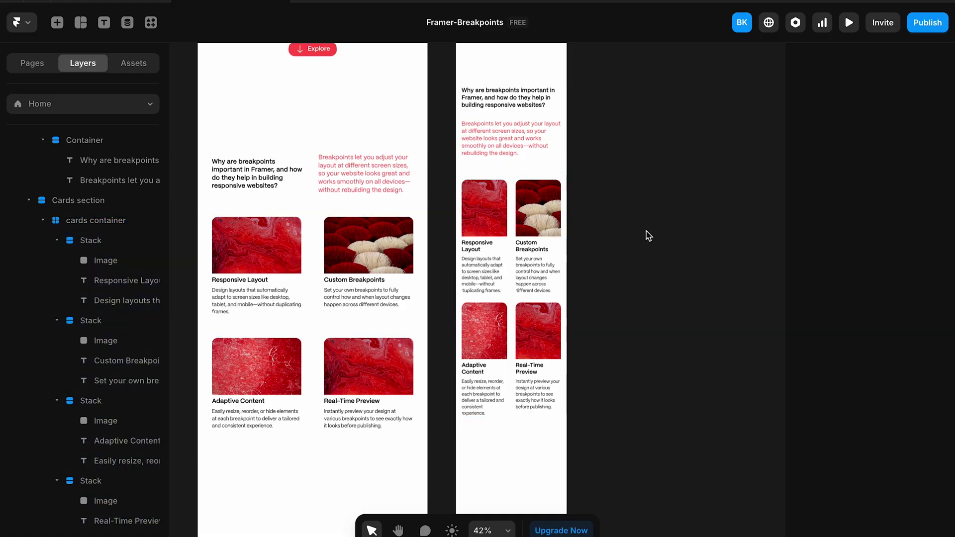
pyautogui.scroll(5, 648, 235)
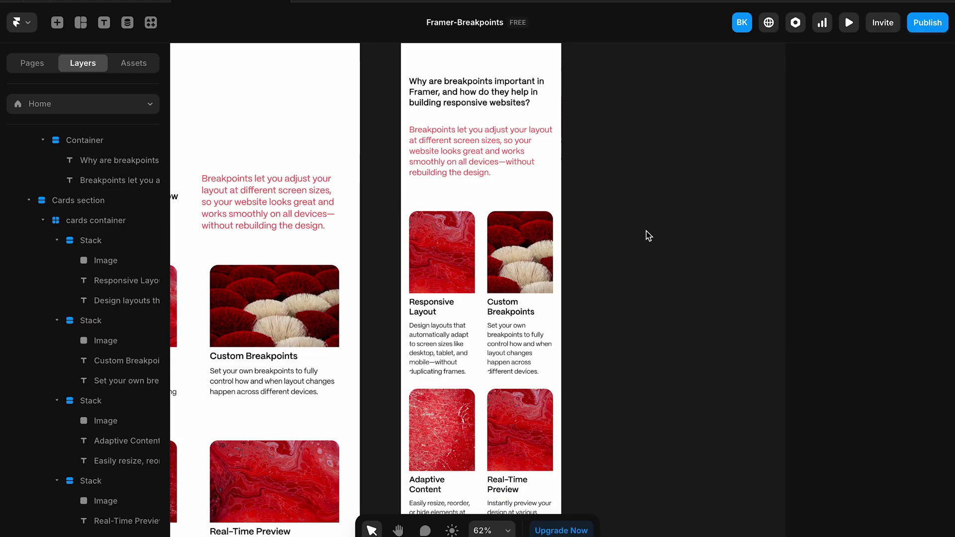
pyautogui.scroll(-2, 649, 236)
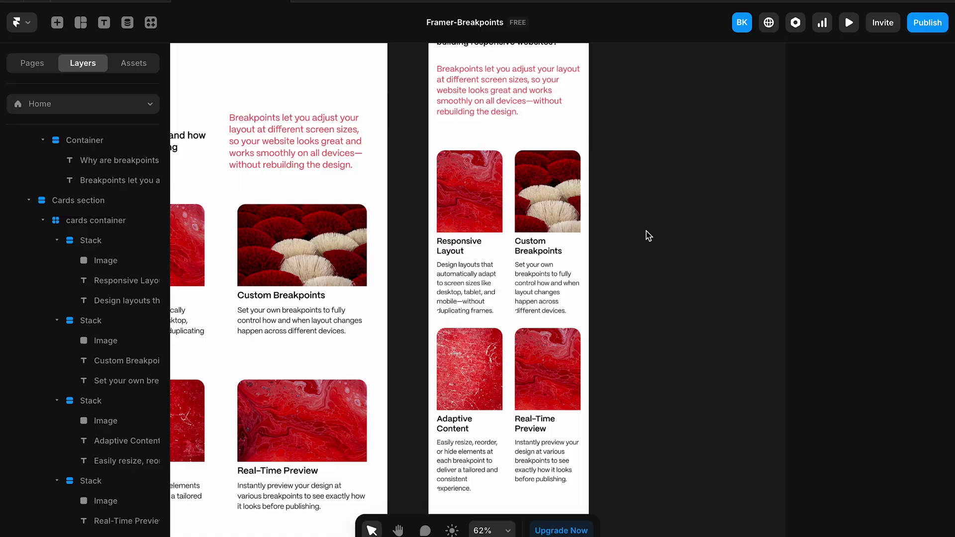
pyautogui.click(91, 225)
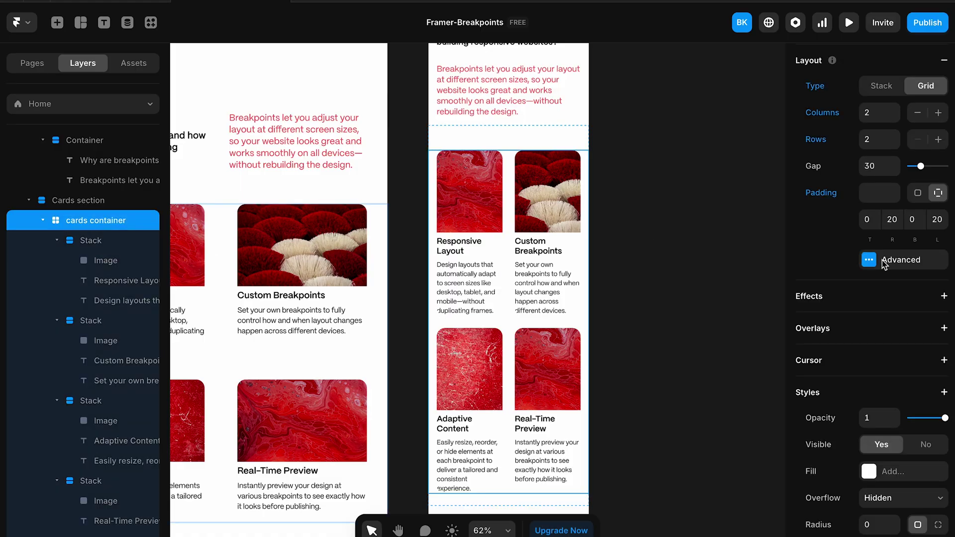
pyautogui.scroll(-3, 915, 350)
pyautogui.scroll(5, 908, 248)
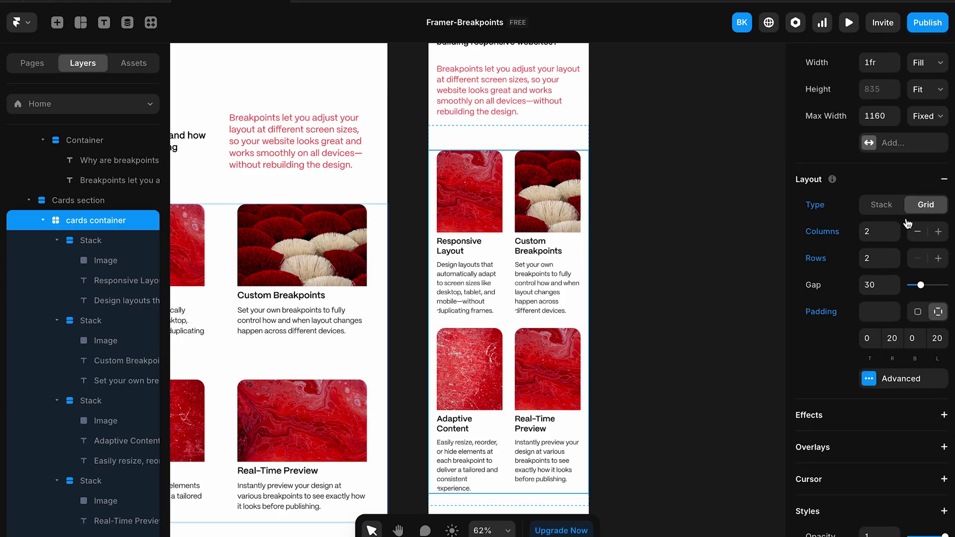
pyautogui.click(881, 205)
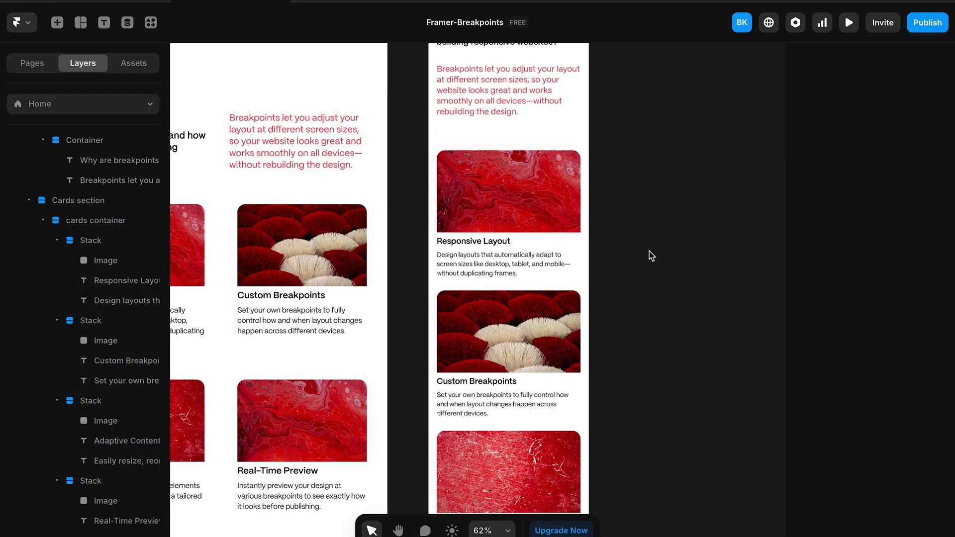